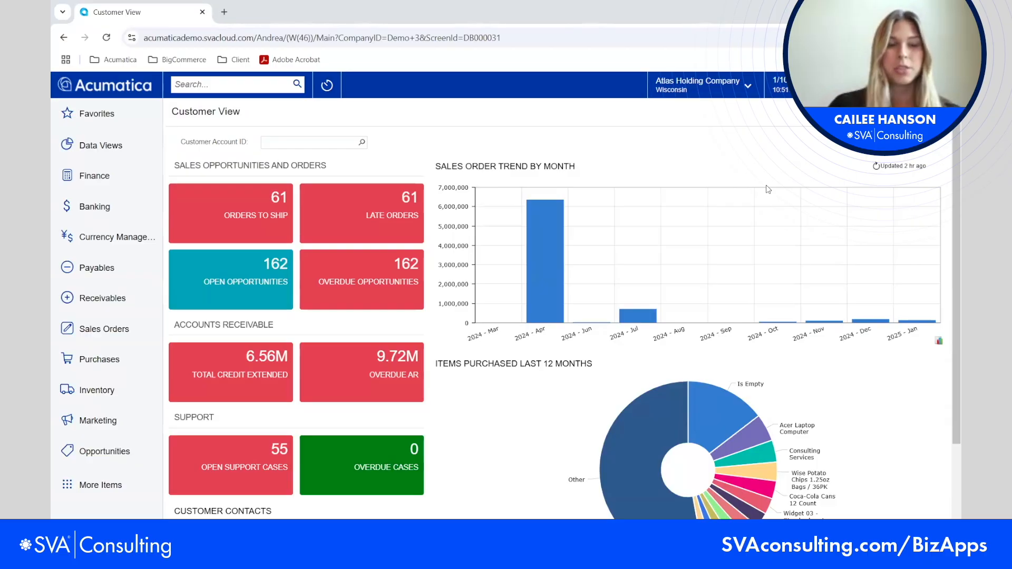
- Start a new purchase order for the vendor Alta Ace
{"action": "left_click", "coordinate": [116, 352]}
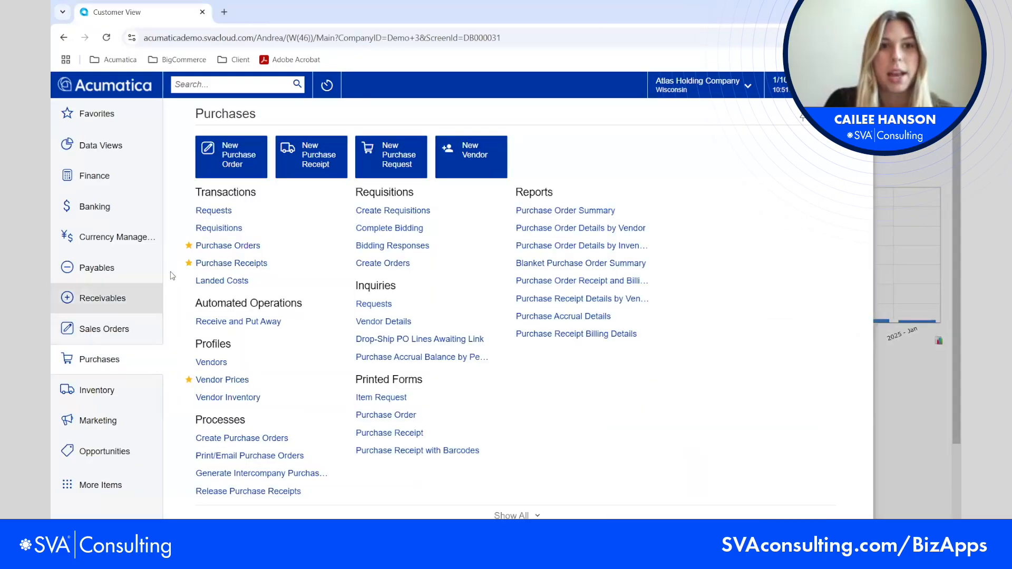
{"action": "left_click", "coordinate": [242, 163]}
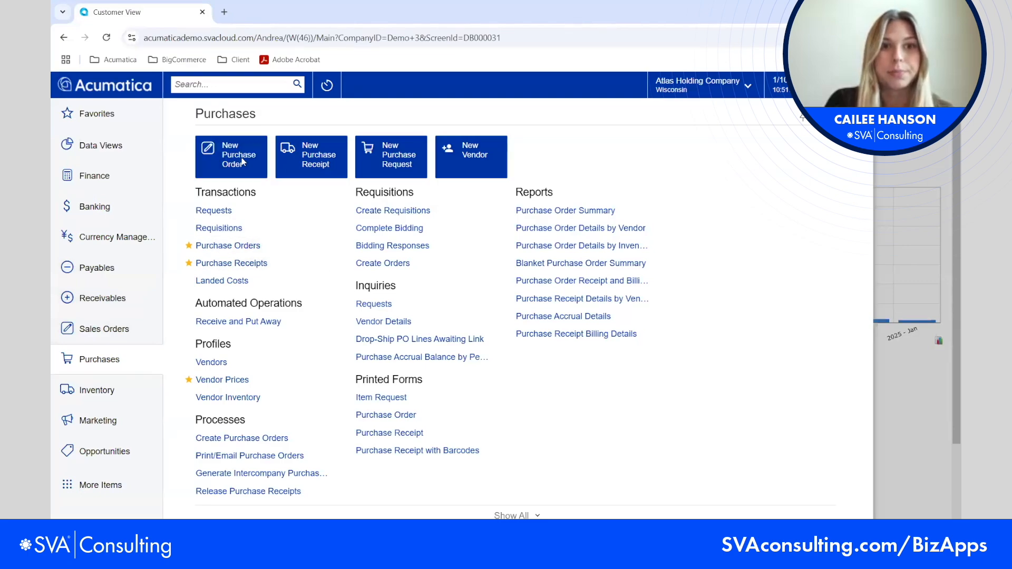
{"action": "left_click", "coordinate": [438, 162]}
{"action": "type", "text": "alt"}
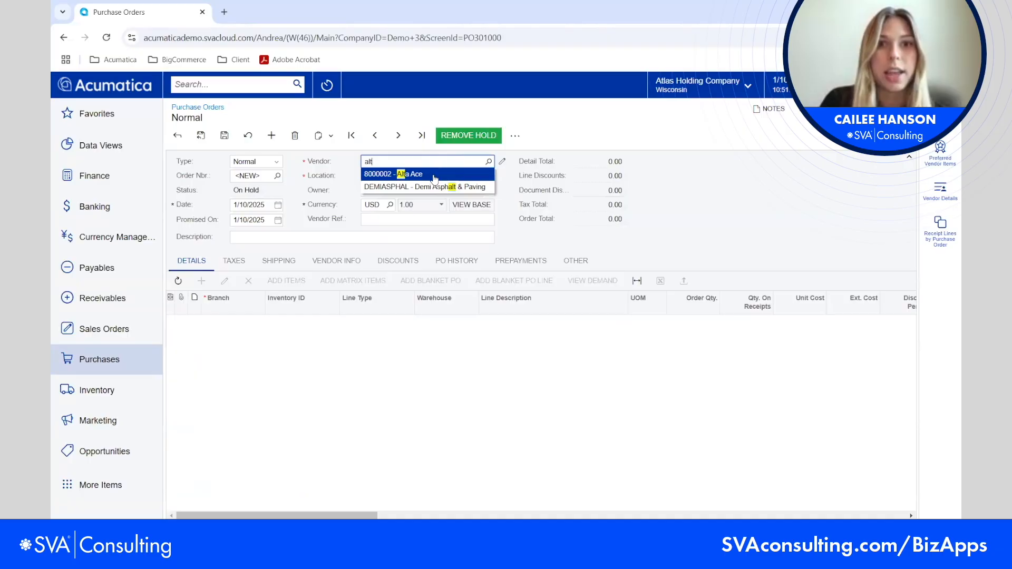
{"action": "left_click", "coordinate": [434, 178]}
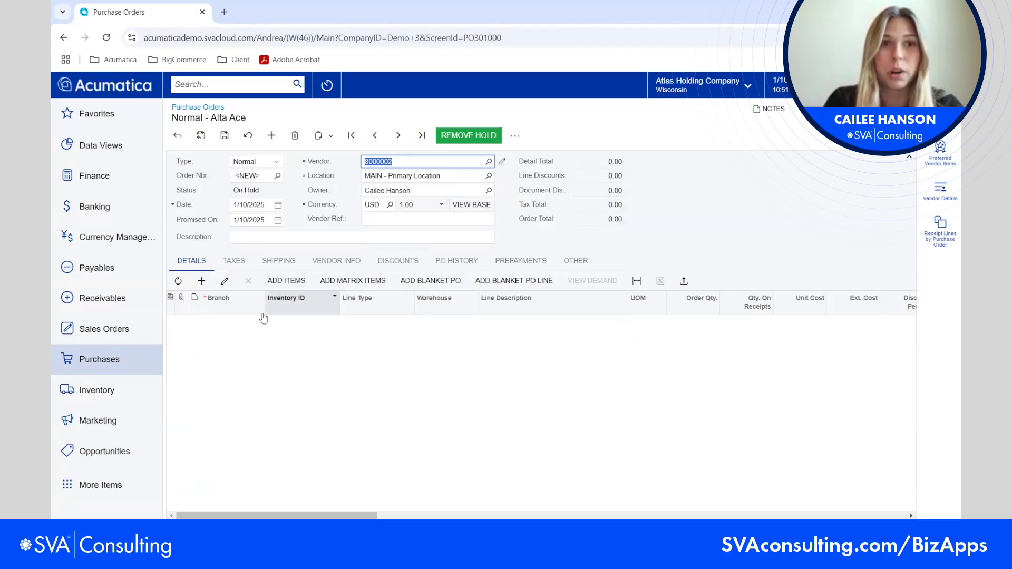
- Add an order line for the Acer Laptop Computer (AACOMPUT01) with an order quantity of 10
{"action": "left_click", "coordinate": [203, 281]}
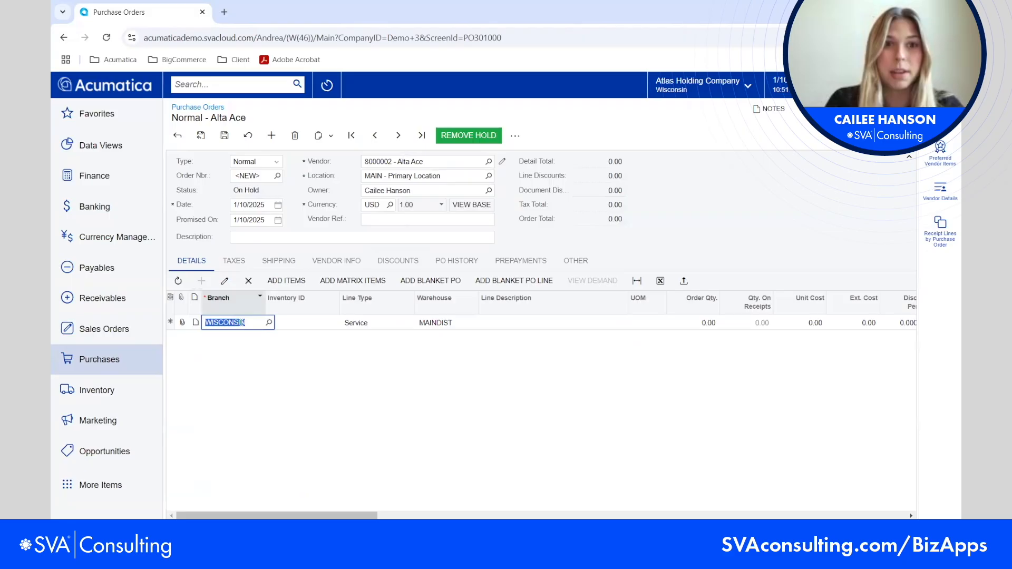
{"action": "left_click", "coordinate": [315, 323]}
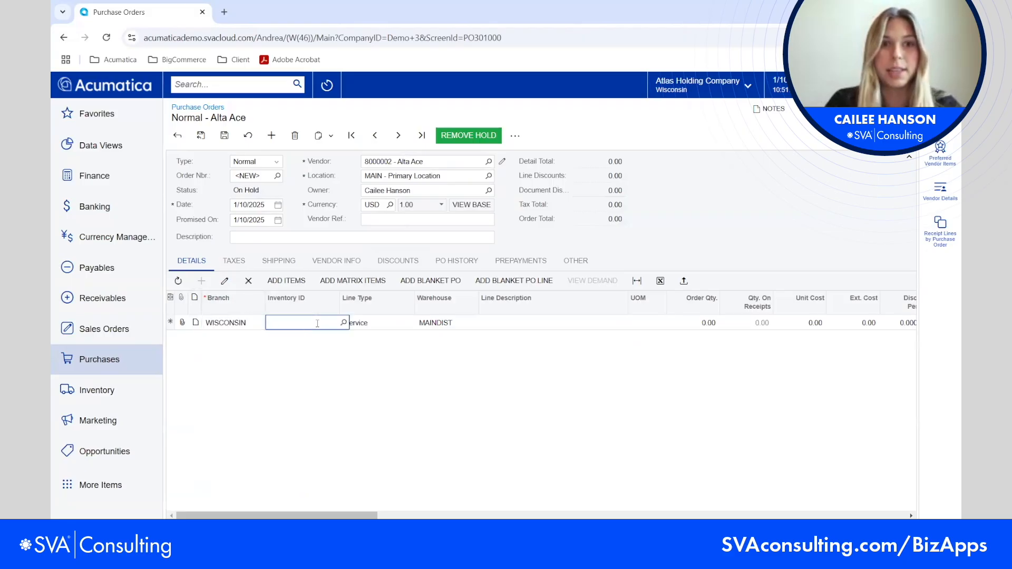
{"action": "type", "text": "ace"}
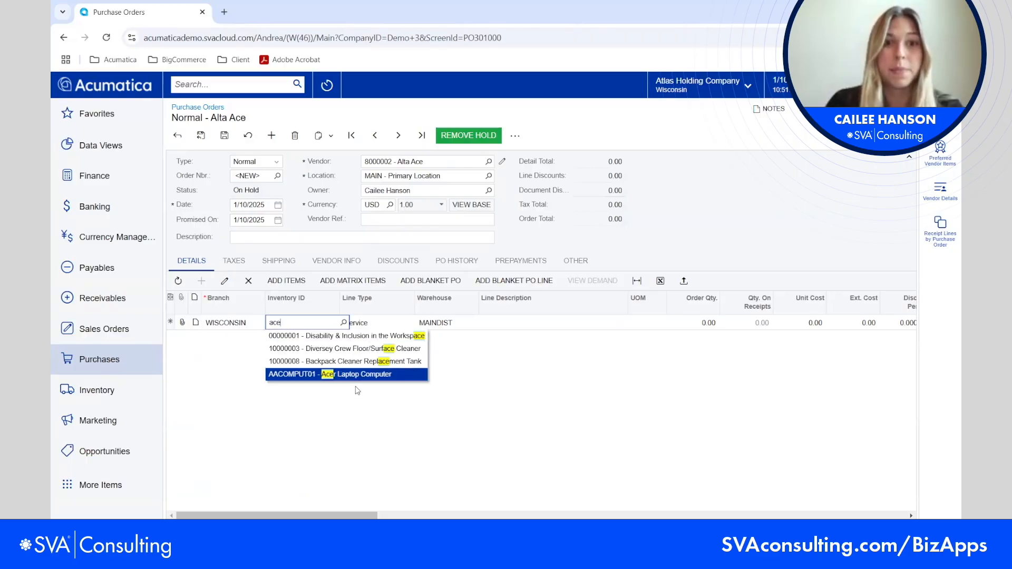
{"action": "left_click", "coordinate": [358, 375]}
{"action": "left_click", "coordinate": [704, 322]}
{"action": "type", "text": "10"}
{"action": "left_click", "coordinate": [710, 363]}
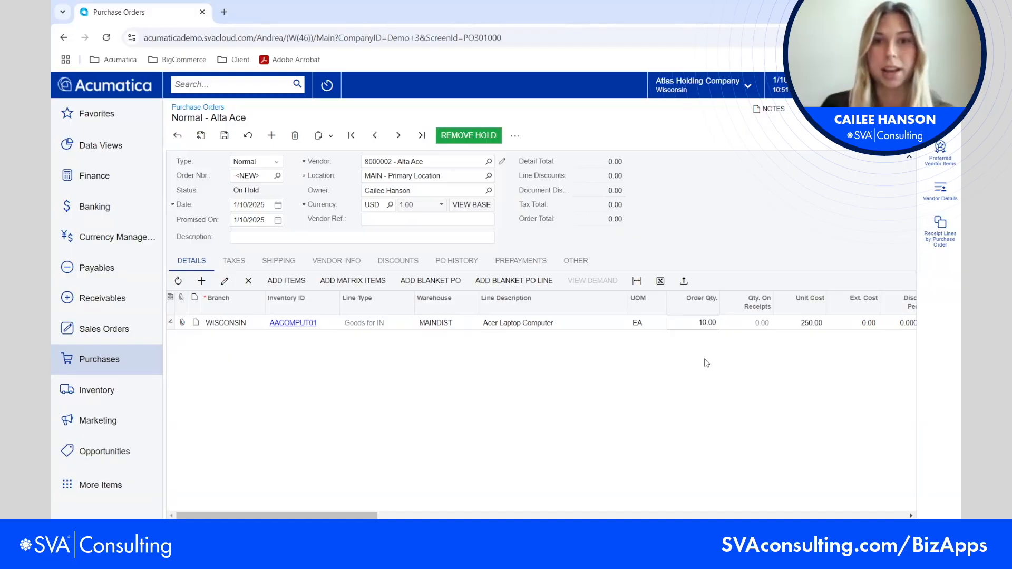
- Delete the laptop line and open the inventory lookup without the restriction to the vendor's own items
{"action": "left_click", "coordinate": [244, 280]}
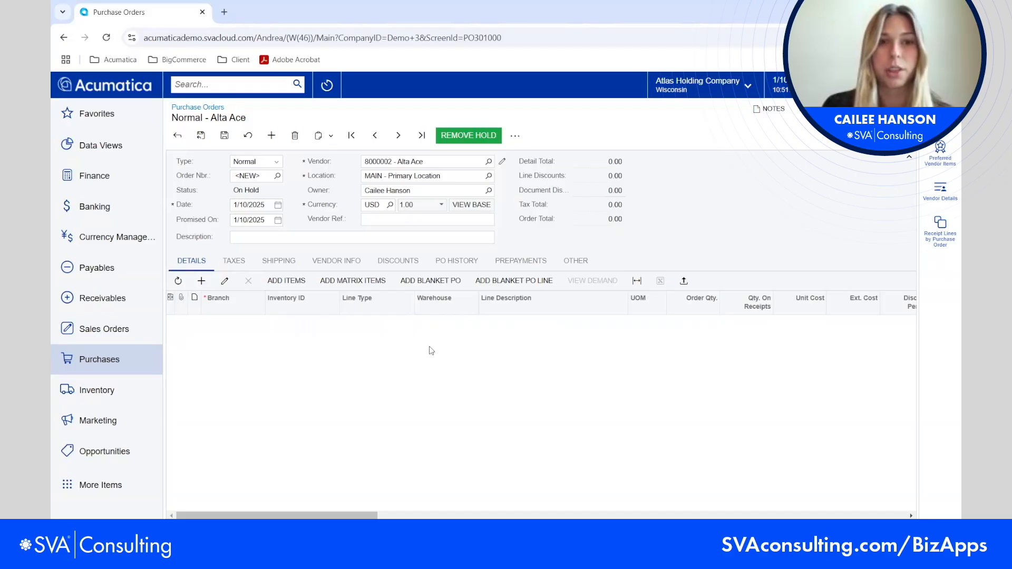
{"action": "left_click", "coordinate": [288, 279]}
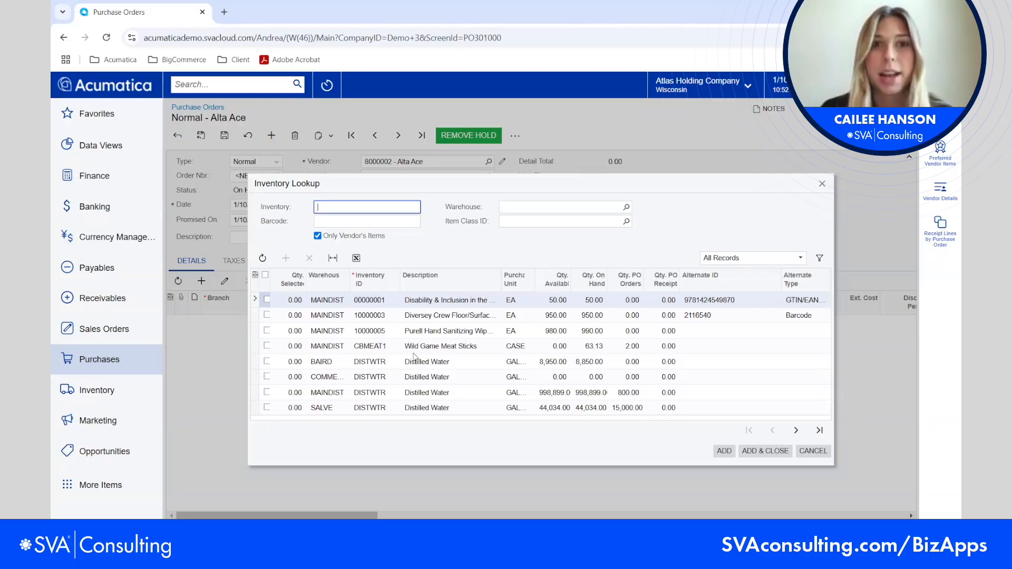
{"action": "left_click_drag", "start_coordinate": [614, 179], "coordinate": [600, 105]}
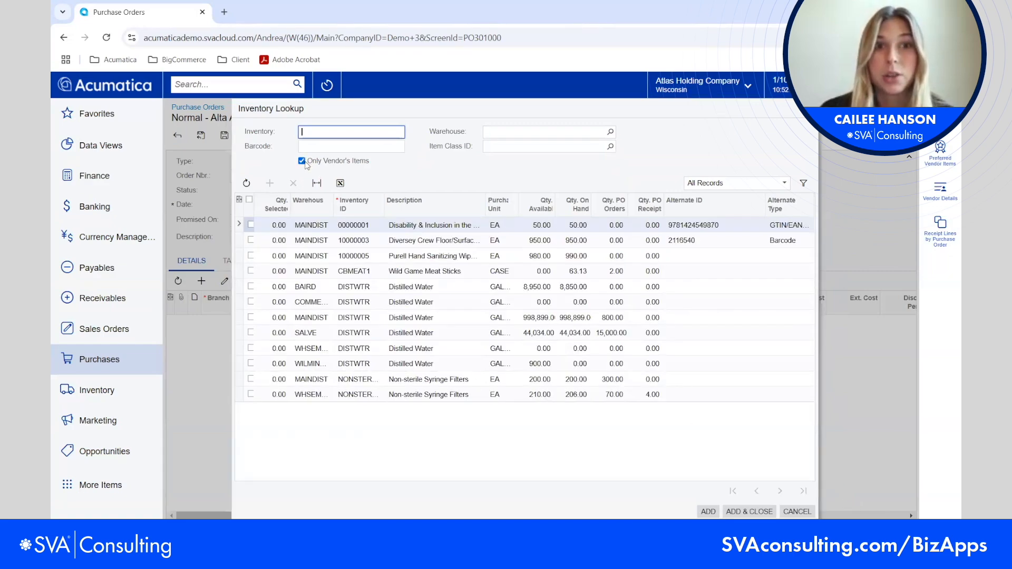
{"action": "left_click", "coordinate": [303, 162]}
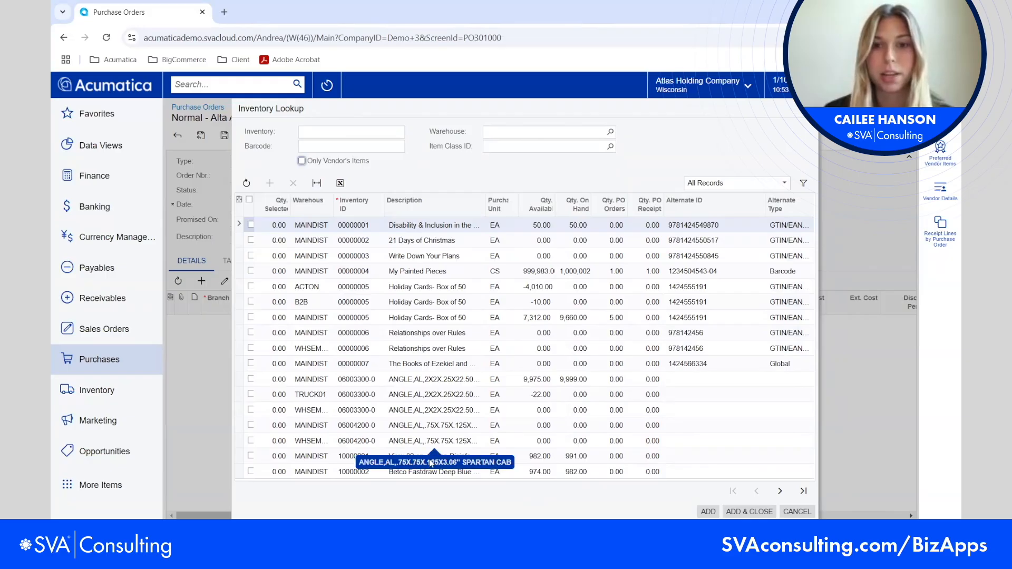
- Try selecting all listed inventory items and several individual ones, leaving every item unselected again
{"action": "left_click", "coordinate": [250, 200]}
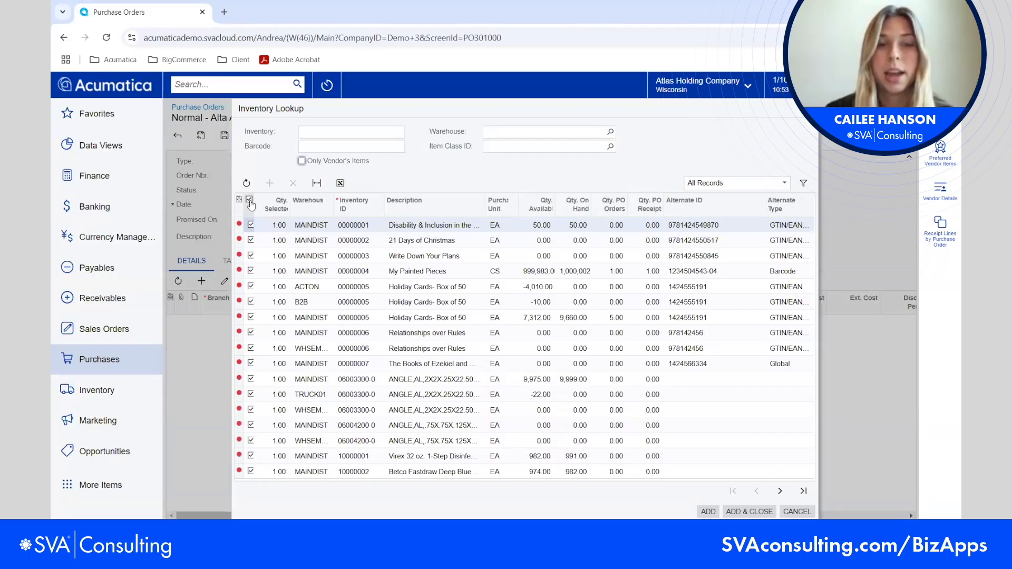
{"action": "left_click", "coordinate": [251, 201]}
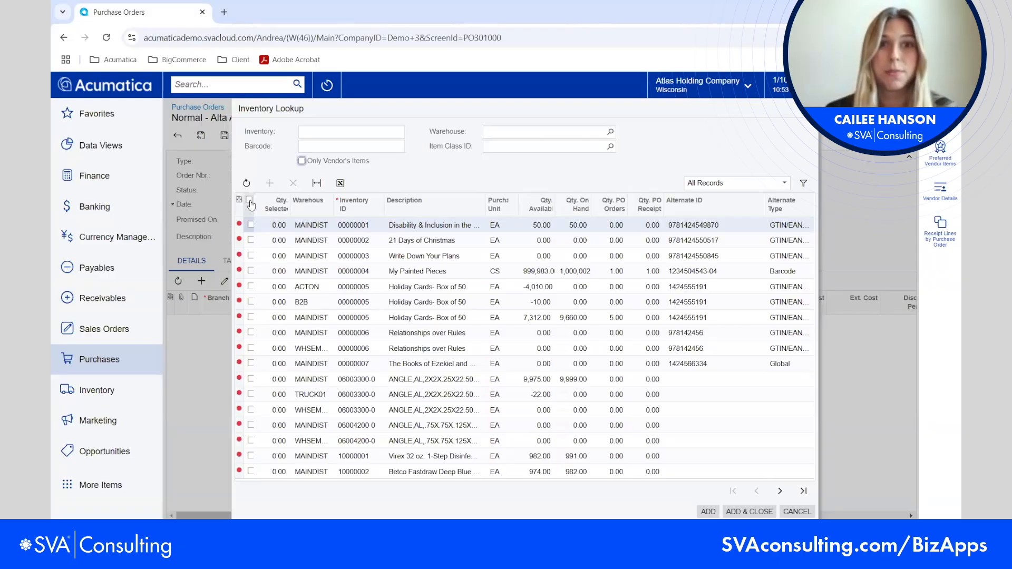
{"action": "left_click", "coordinate": [251, 240]}
{"action": "left_click", "coordinate": [251, 256]}
{"action": "left_click", "coordinate": [251, 271]}
{"action": "left_click", "coordinate": [251, 285]}
{"action": "left_click", "coordinate": [250, 204]}
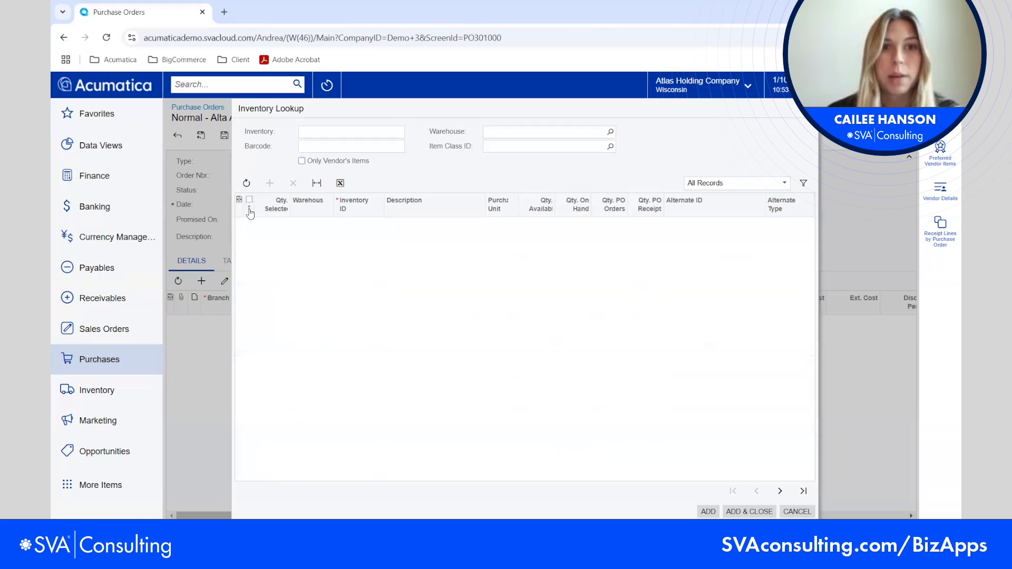
{"action": "left_click", "coordinate": [249, 200]}
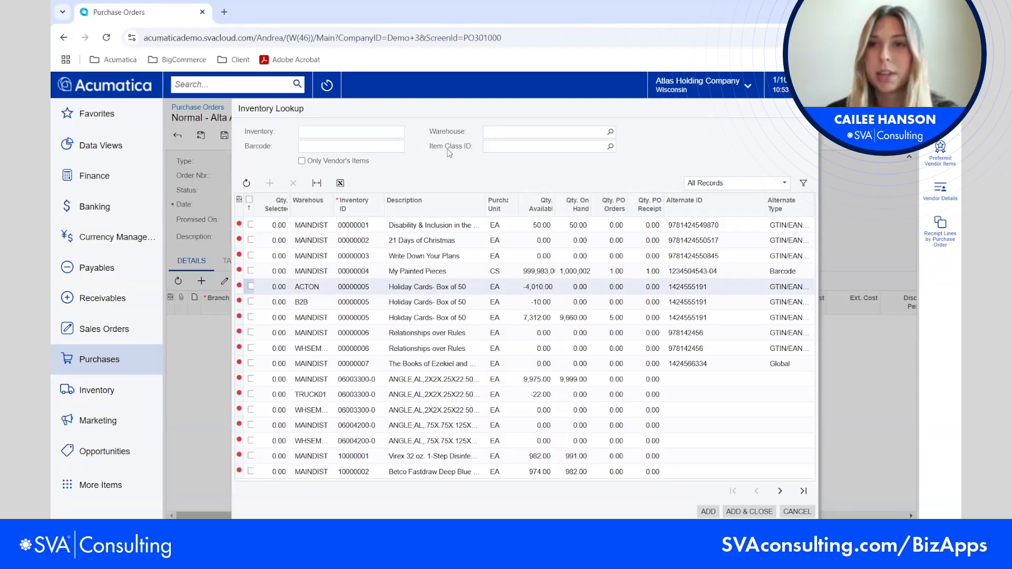
- Filter the inventory lookup to the CONSUMER item class and select all listed items
{"action": "left_click", "coordinate": [610, 146]}
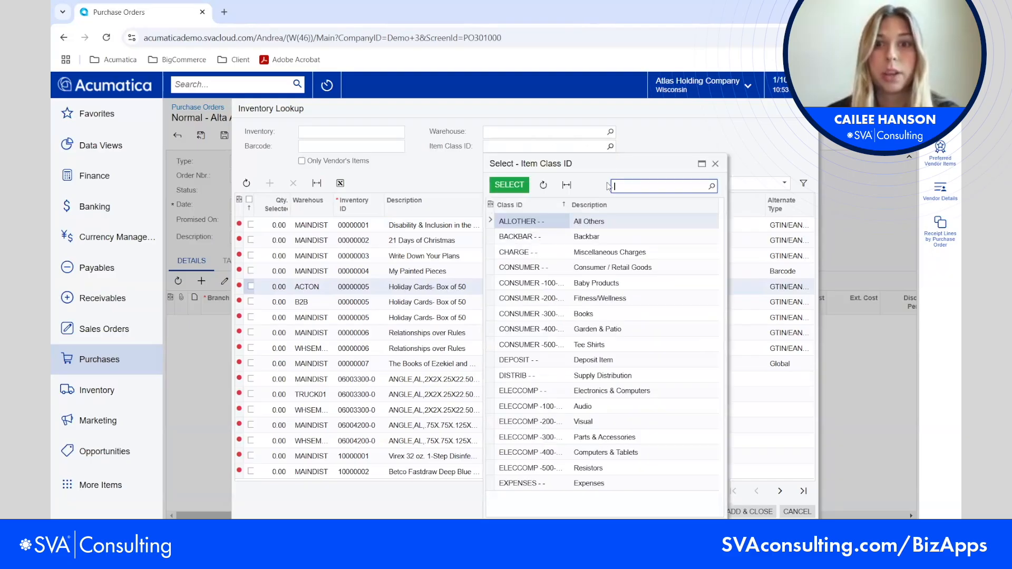
{"action": "double_click", "coordinate": [593, 273]}
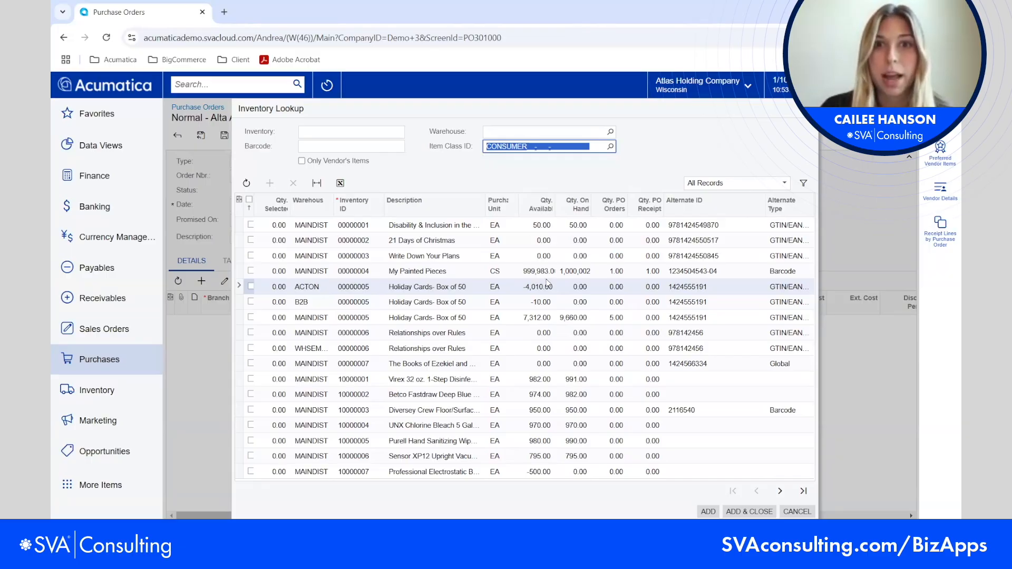
{"action": "left_click", "coordinate": [510, 176]}
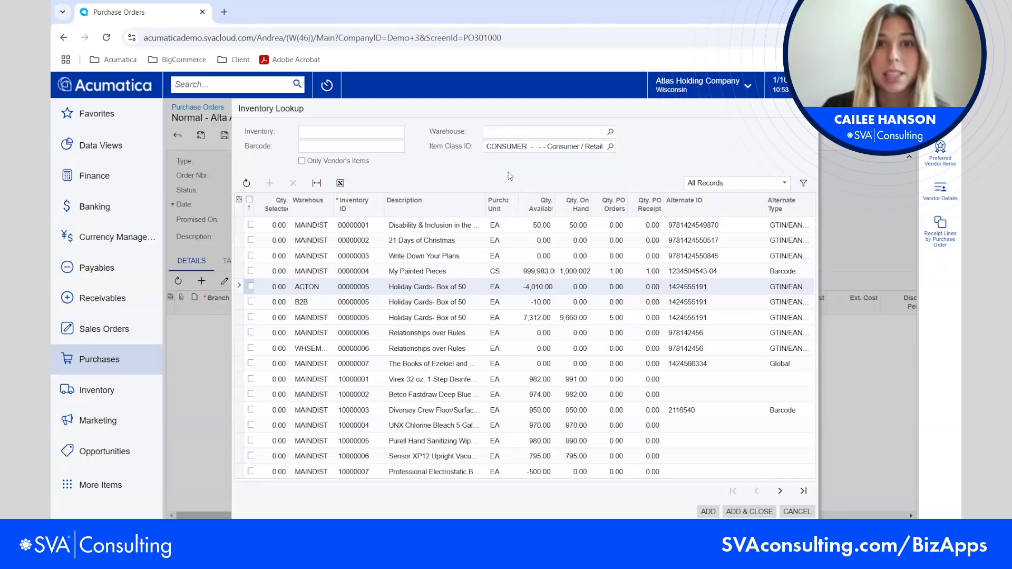
{"action": "left_click", "coordinate": [248, 200]}
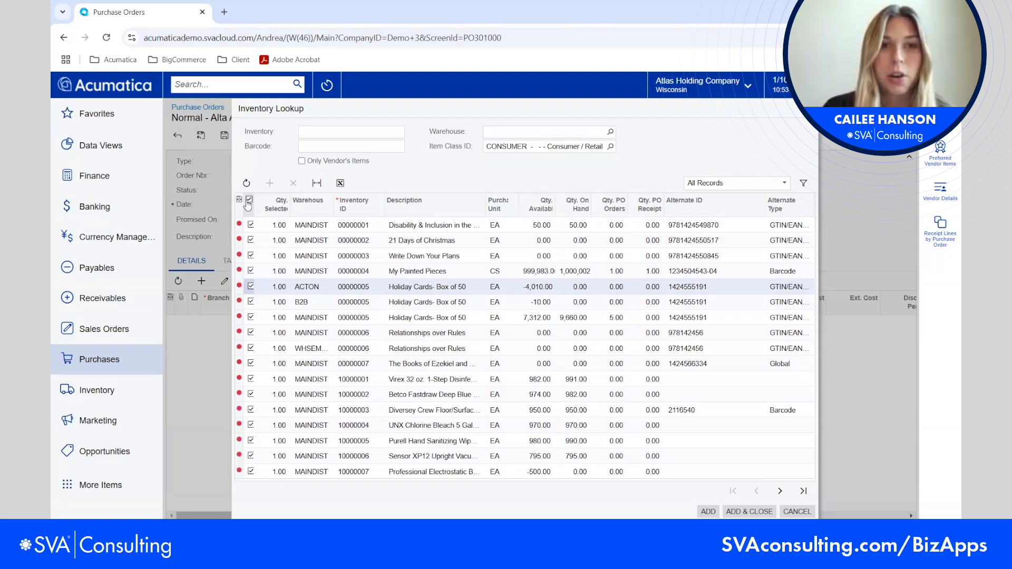
- Set the selected quantities of the first six listed items to 10, 50, 20, 30, 40 and 15
{"action": "left_click", "coordinate": [275, 226]}
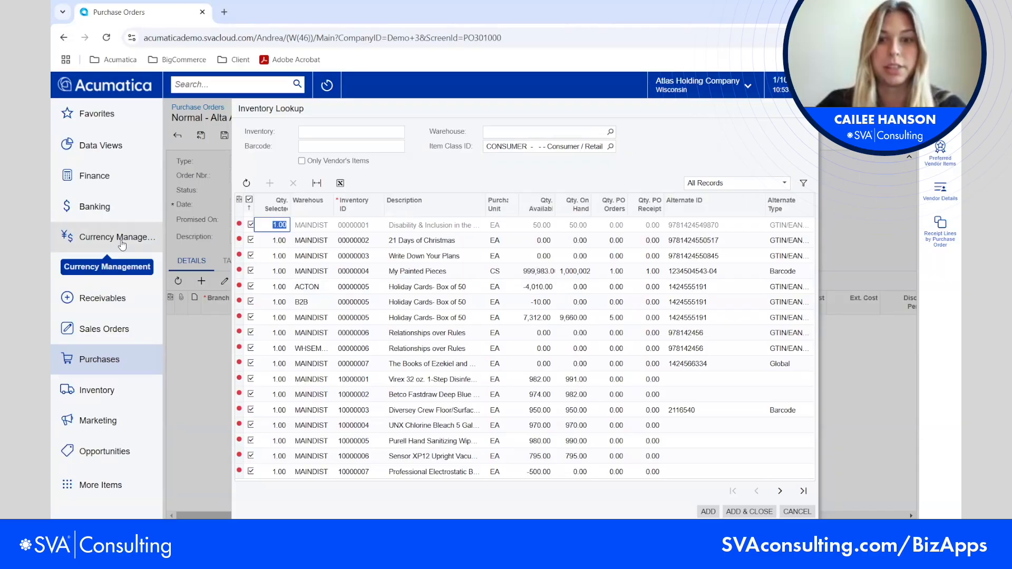
{"action": "type", "text": "10"}
{"action": "key", "text": "Down"}
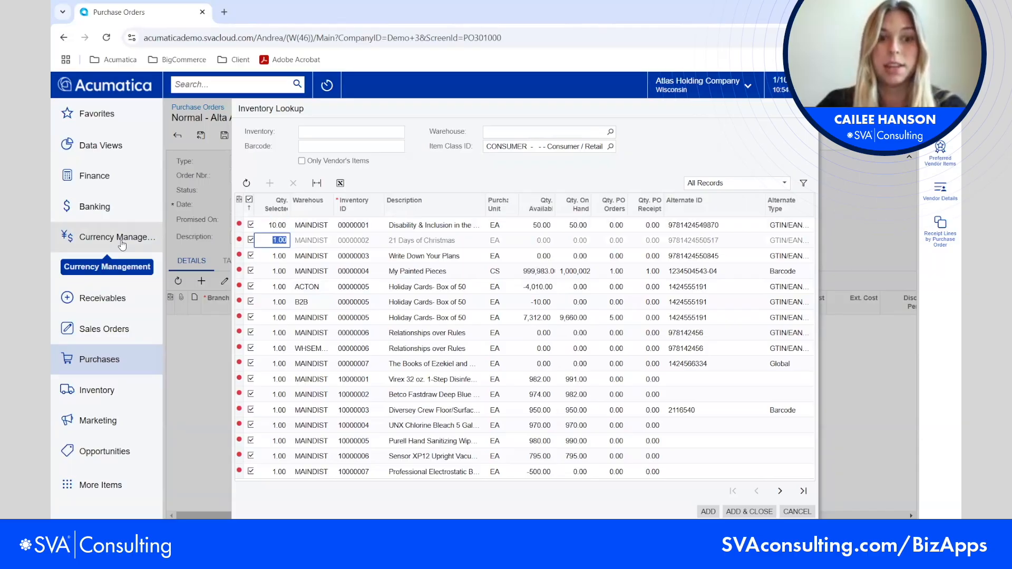
{"action": "type", "text": "50"}
{"action": "key", "text": "Down"}
{"action": "type", "text": "20"}
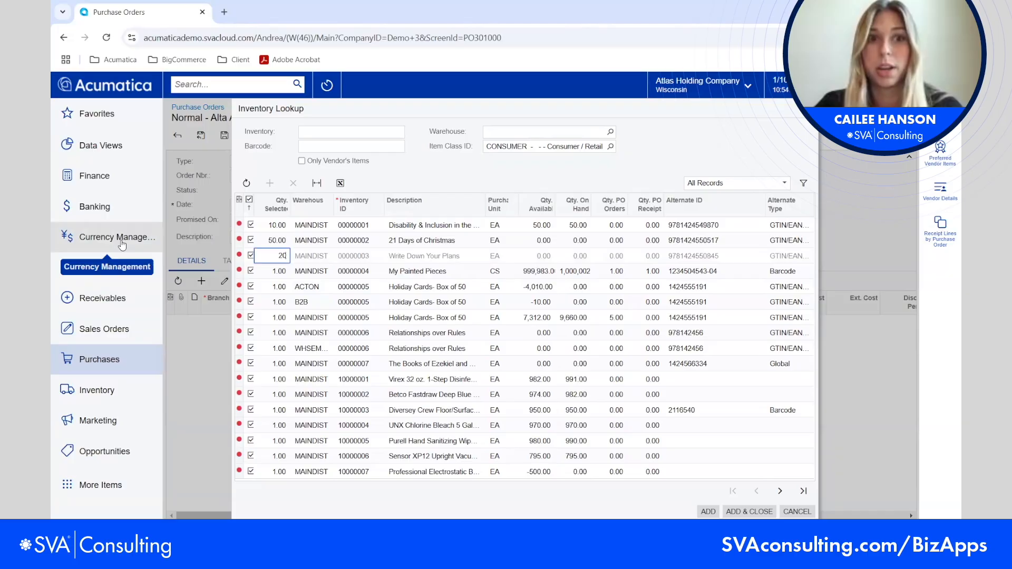
{"action": "key", "text": "Down"}
{"action": "type", "text": "30"}
{"action": "key", "text": "Down"}
{"action": "type", "text": "40"}
{"action": "key", "text": "Down"}
{"action": "type", "text": "15"}
{"action": "key", "text": "Down"}
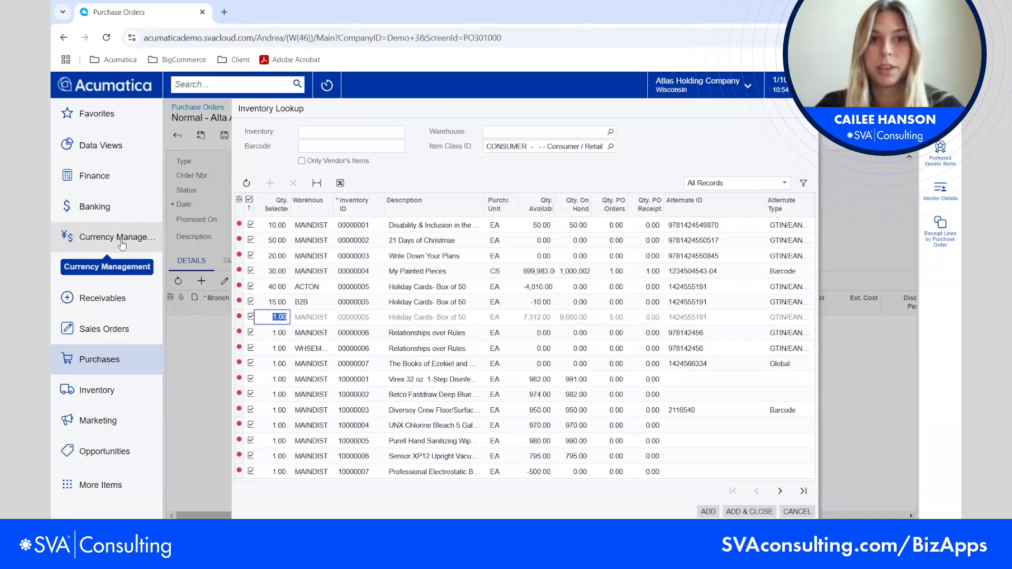
- Set the remaining eleven quantities to 20, 50, 100, 50, 45, 60, 75, 50, 100, 50 and 25, and add all items to the order
{"action": "type", "text": "20"}
{"action": "key", "text": "Down"}
{"action": "type", "text": "50"}
{"action": "key", "text": "Down"}
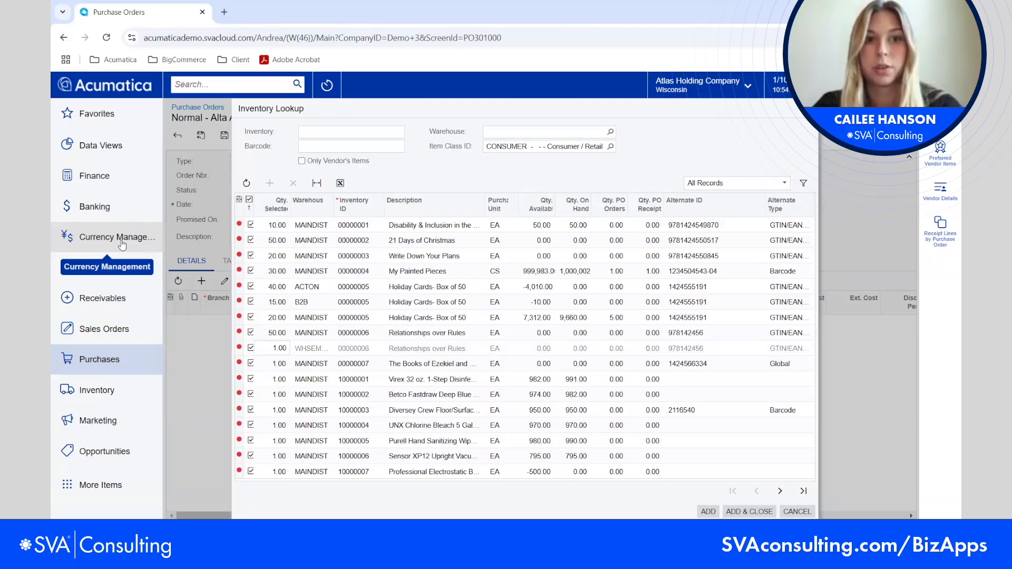
{"action": "type", "text": "1"}
{"action": "key", "text": "Down"}
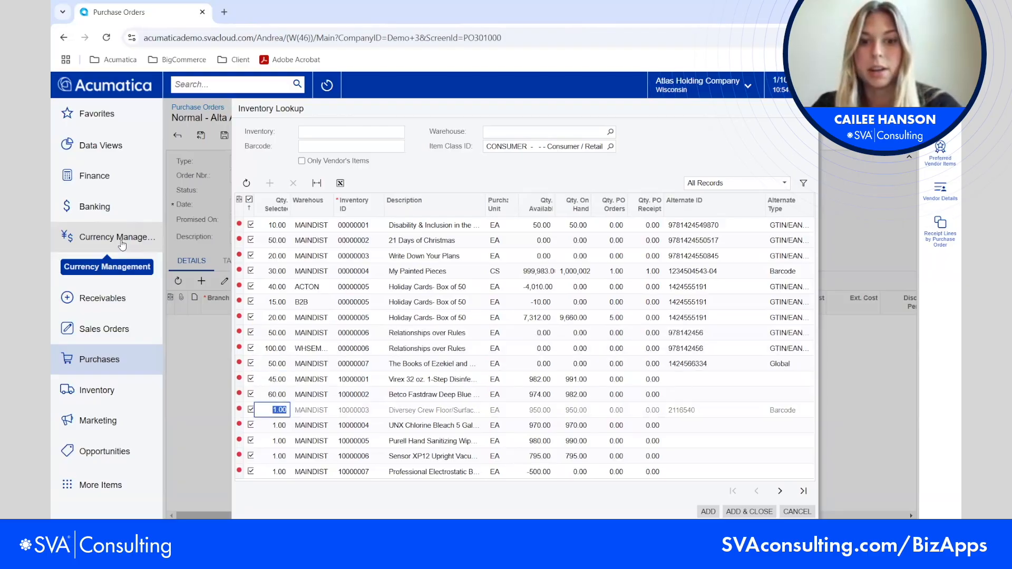
{"action": "type", "text": "75"}
{"action": "key", "text": "Down"}
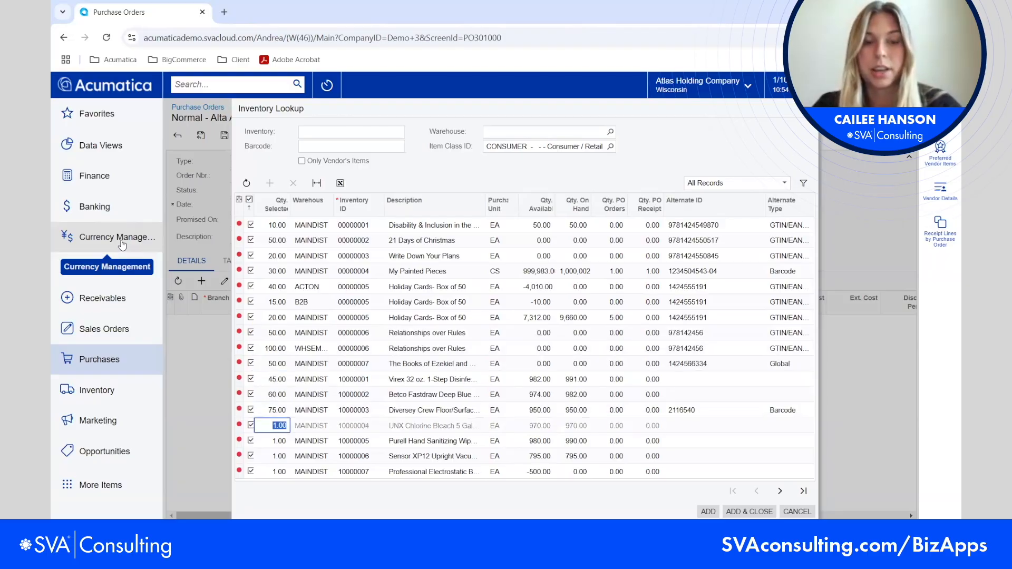
{"action": "type", "text": "50"}
{"action": "key", "text": "Down"}
{"action": "type", "text": "100"}
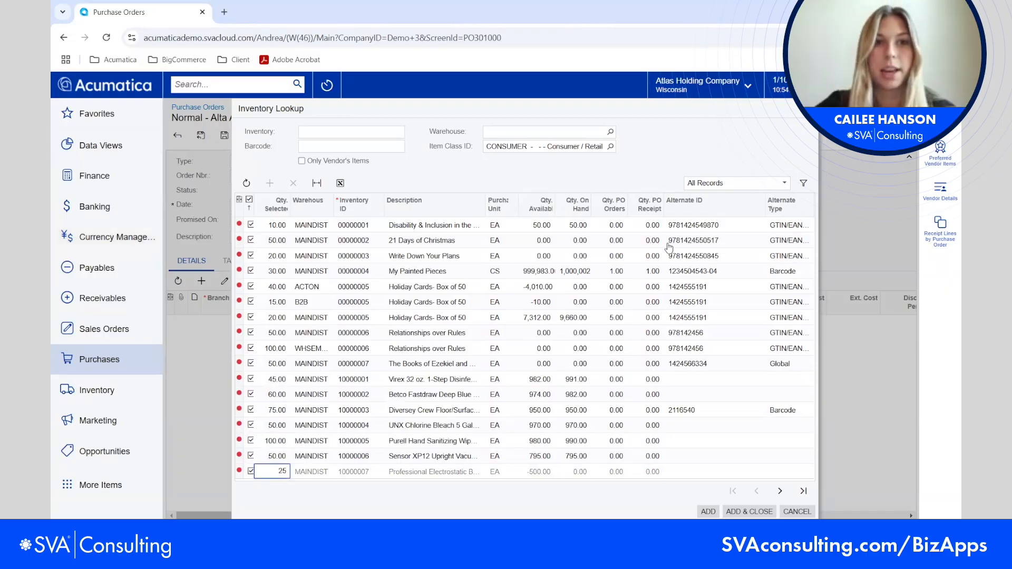
{"action": "left_click", "coordinate": [747, 510]}
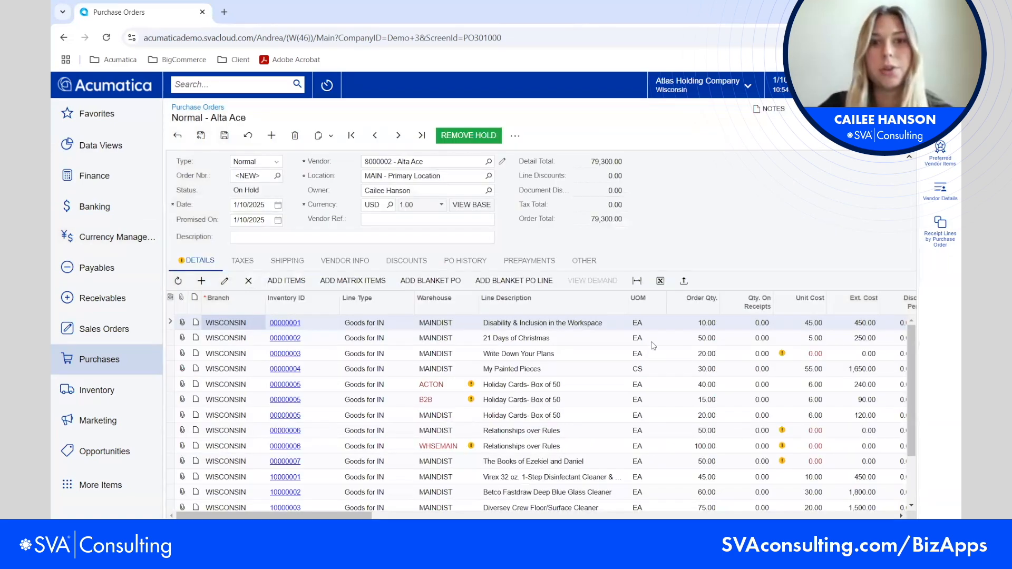
- Discard the unsaved Alta Ace order and start a new blank purchase order
{"action": "left_click", "coordinate": [810, 324]}
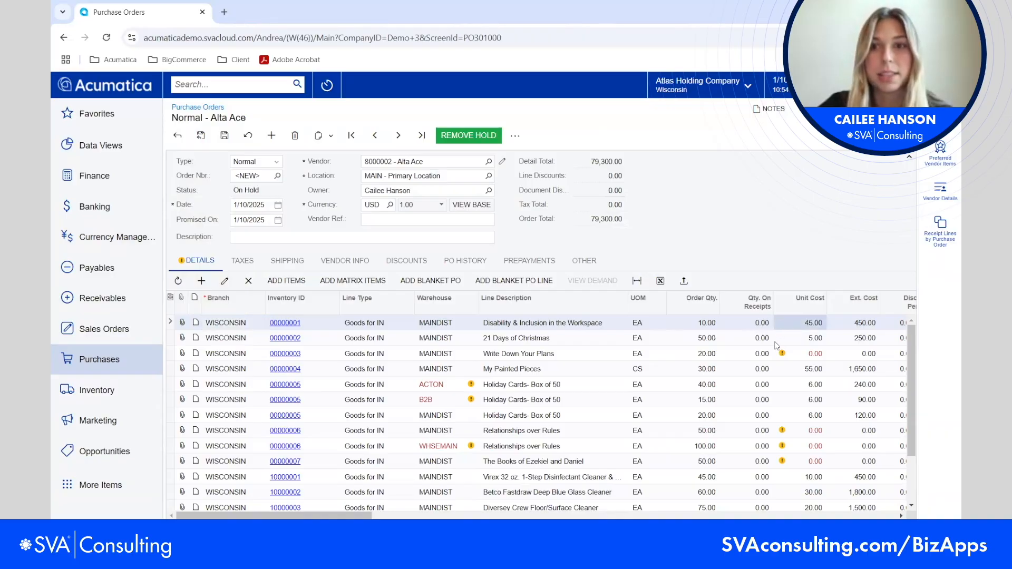
{"action": "mouse_move", "coordinate": [787, 356]}
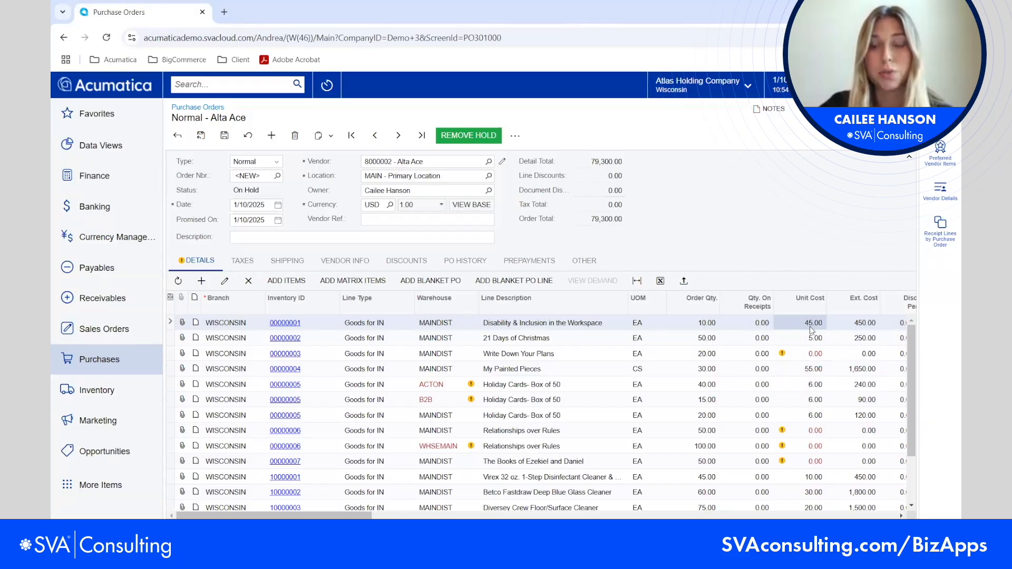
{"action": "scroll", "coordinate": [815, 338], "scroll_direction": "down", "scroll_amount": 3}
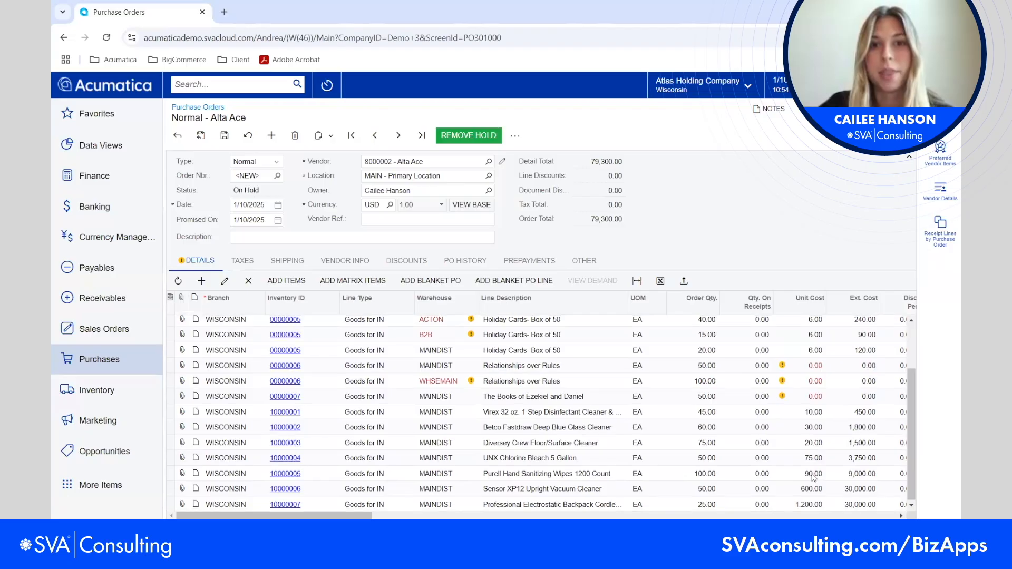
{"action": "scroll", "coordinate": [814, 478], "scroll_direction": "up", "scroll_amount": 3}
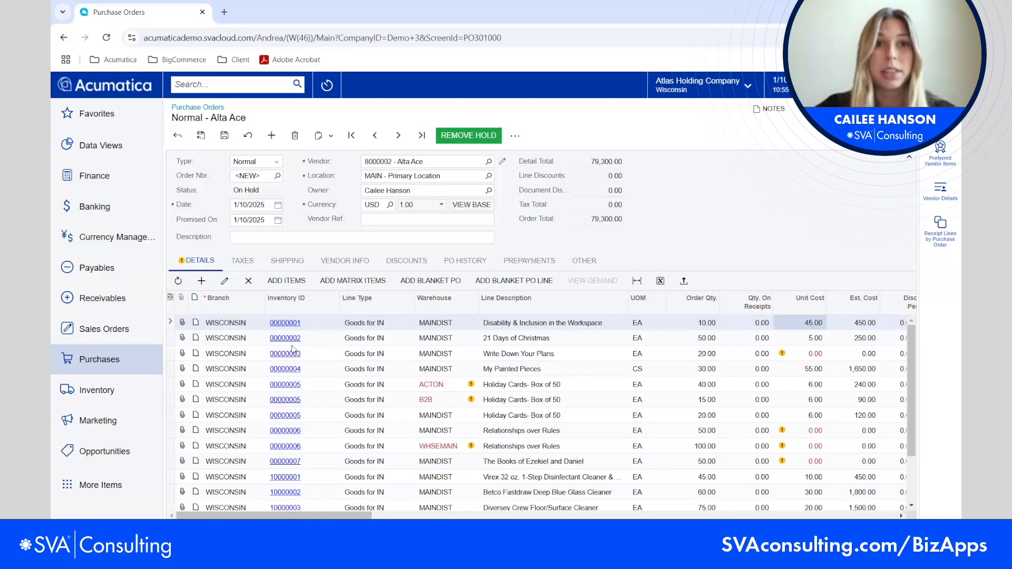
{"action": "left_click", "coordinate": [272, 136]}
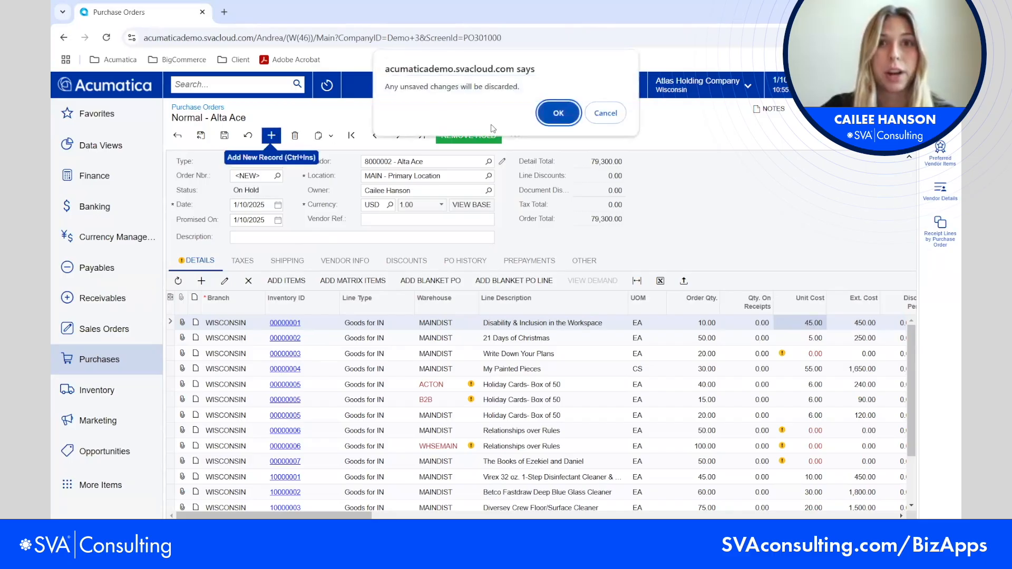
{"action": "left_click", "coordinate": [561, 111]}
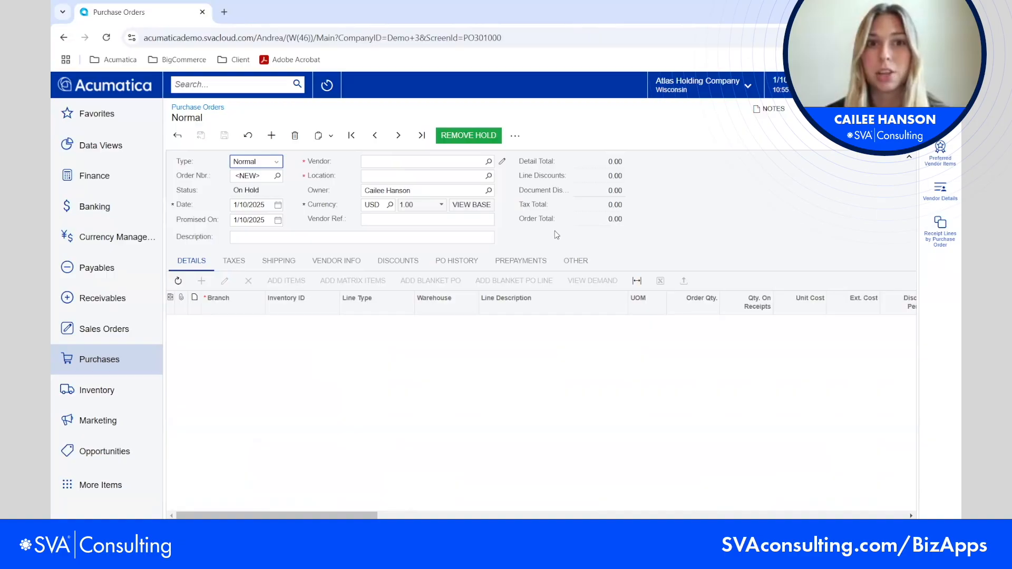
- Set Alta Ace as the vendor of the new purchase order
{"action": "left_click", "coordinate": [449, 164]}
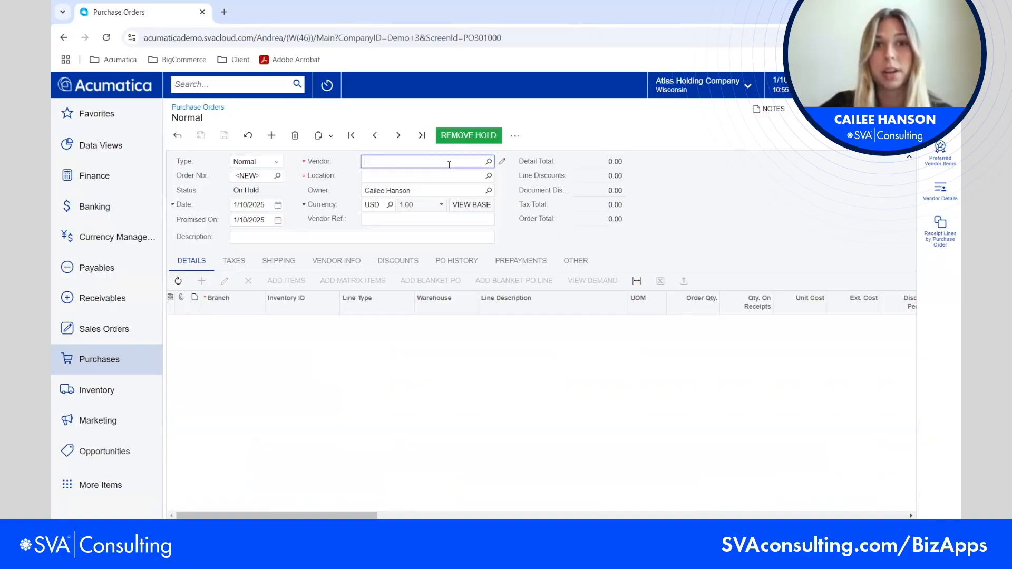
{"action": "type", "text": "alt"}
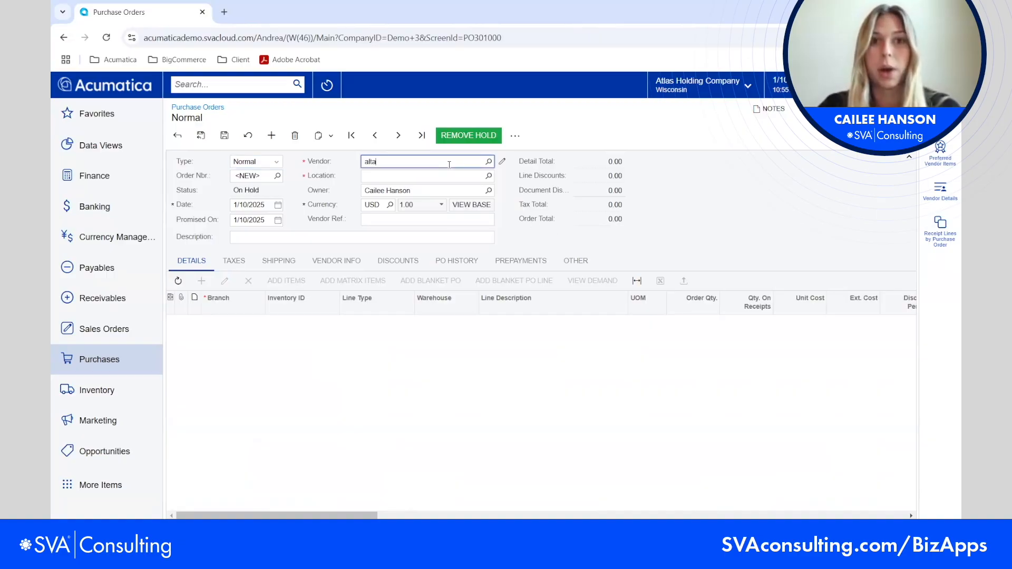
{"action": "type", "text": "a"}
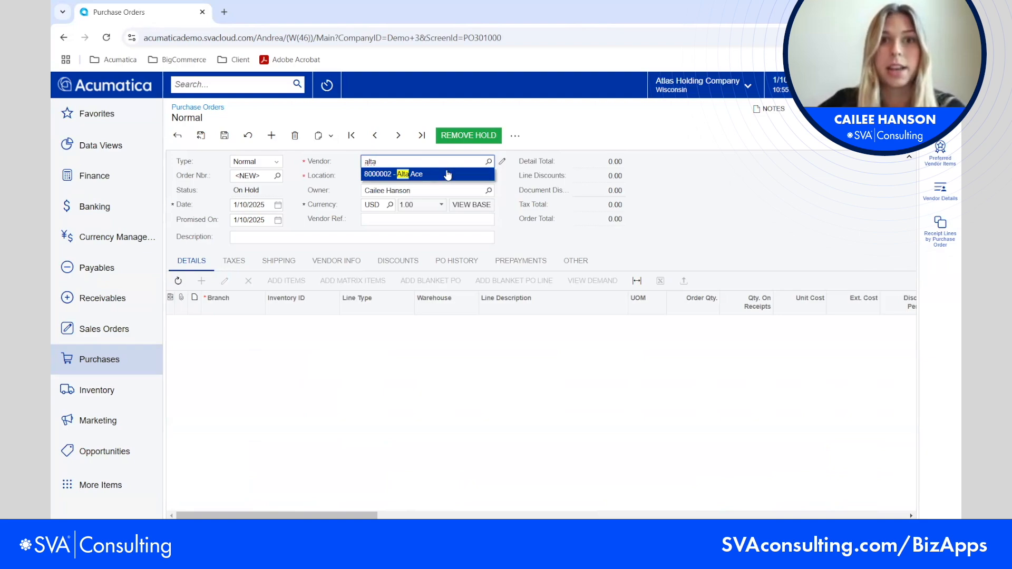
{"action": "left_click", "coordinate": [448, 174]}
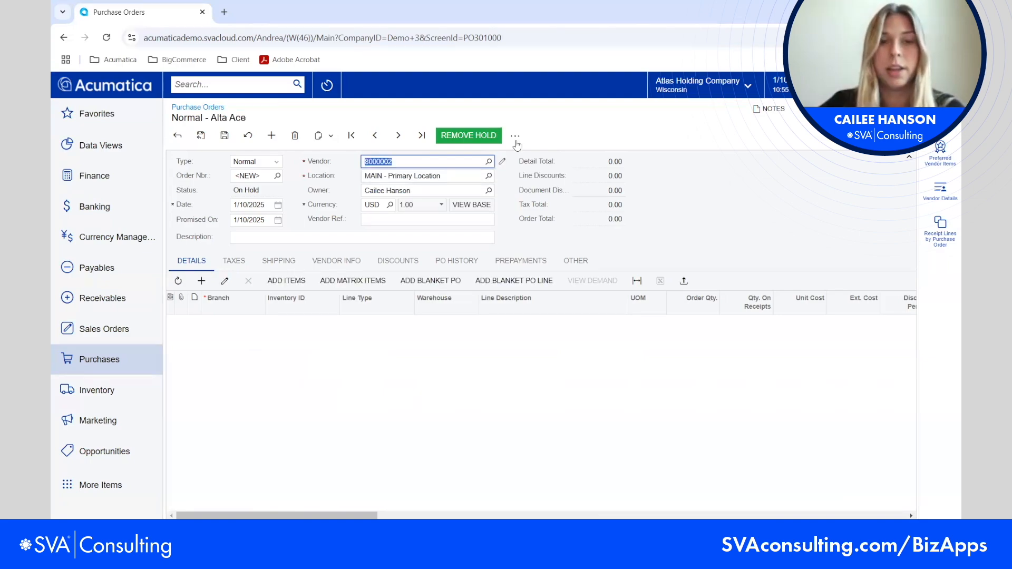
{"action": "left_click", "coordinate": [676, 254]}
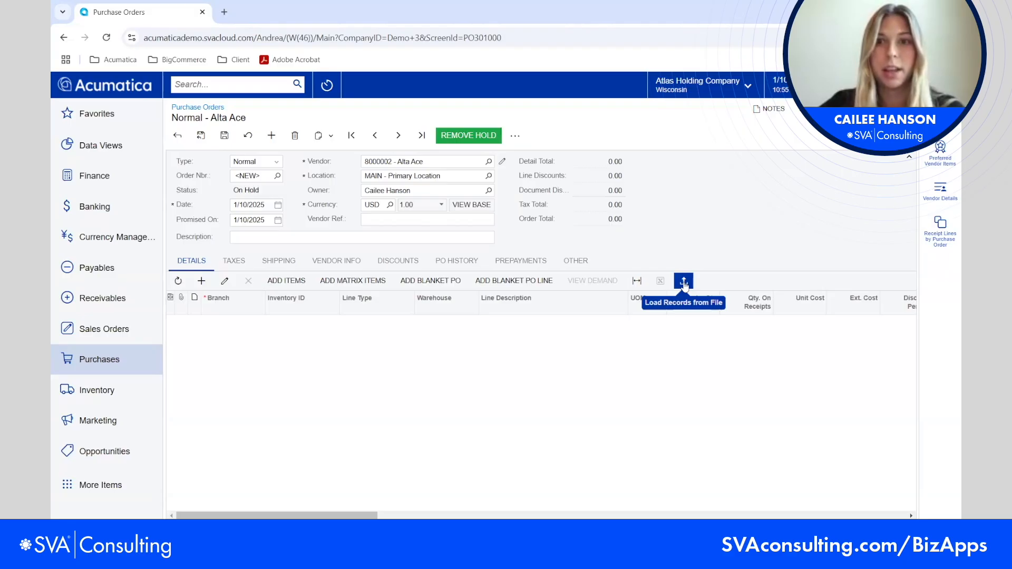
- Load line records from a file into the order details, uploading the Large PO Upload workbook from the Demo Resources folder
{"action": "left_click", "coordinate": [684, 284]}
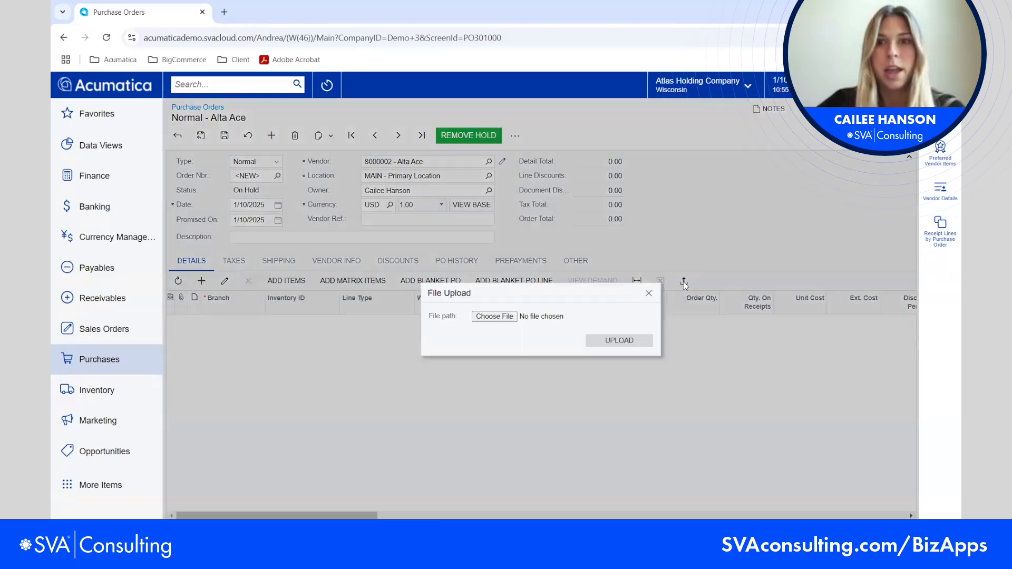
{"action": "left_click", "coordinate": [504, 317]}
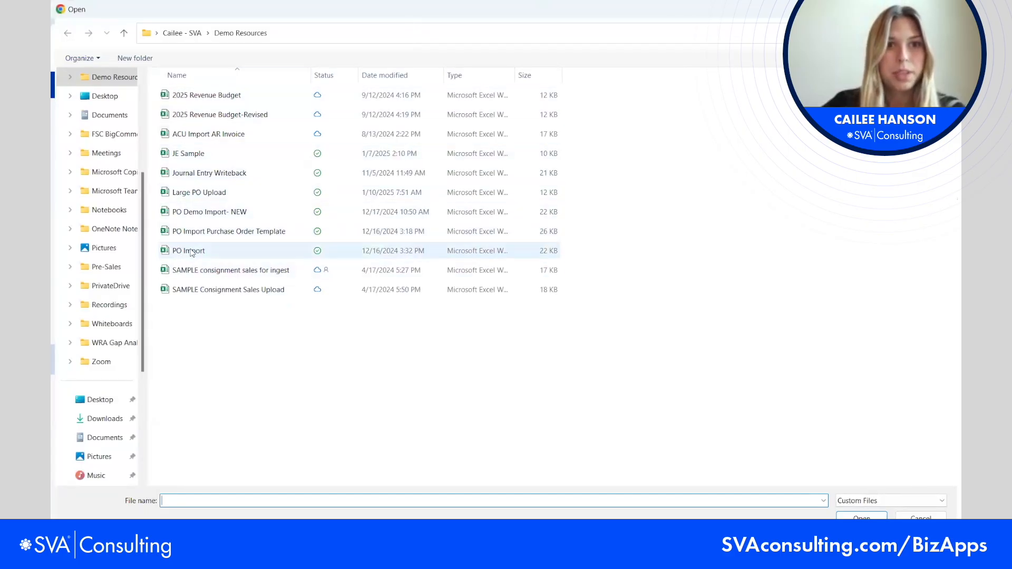
{"action": "left_click", "coordinate": [195, 194]}
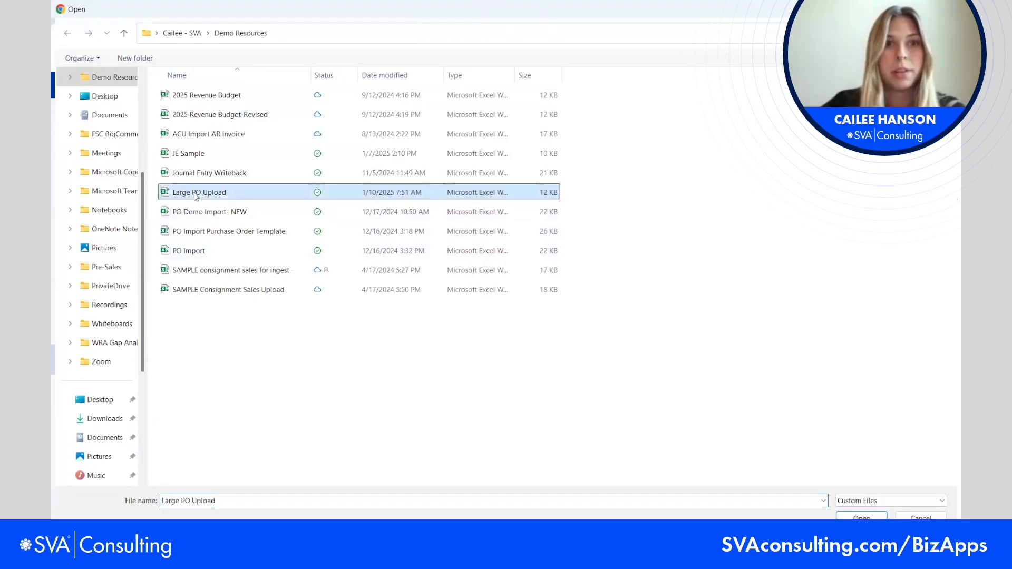
{"action": "double_click", "coordinate": [211, 201]}
{"action": "left_click", "coordinate": [608, 342]}
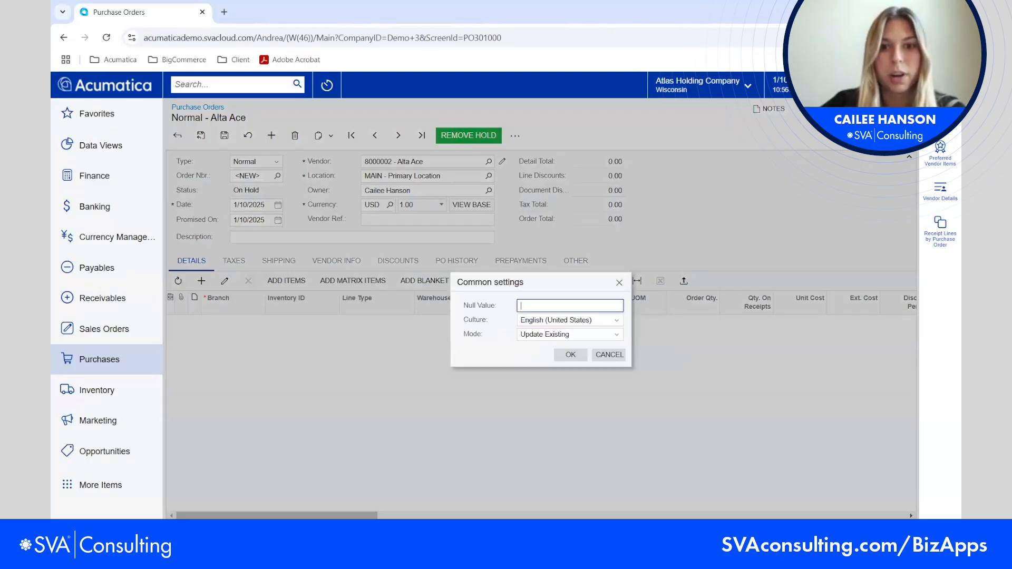
- Open the Large PO Upload workbook from the Demo Resources folder in Excel and examine its inventory ID, description and quantity columns
{"action": "mouse_move", "coordinate": [496, 546]}
{"action": "left_click", "coordinate": [514, 510]}
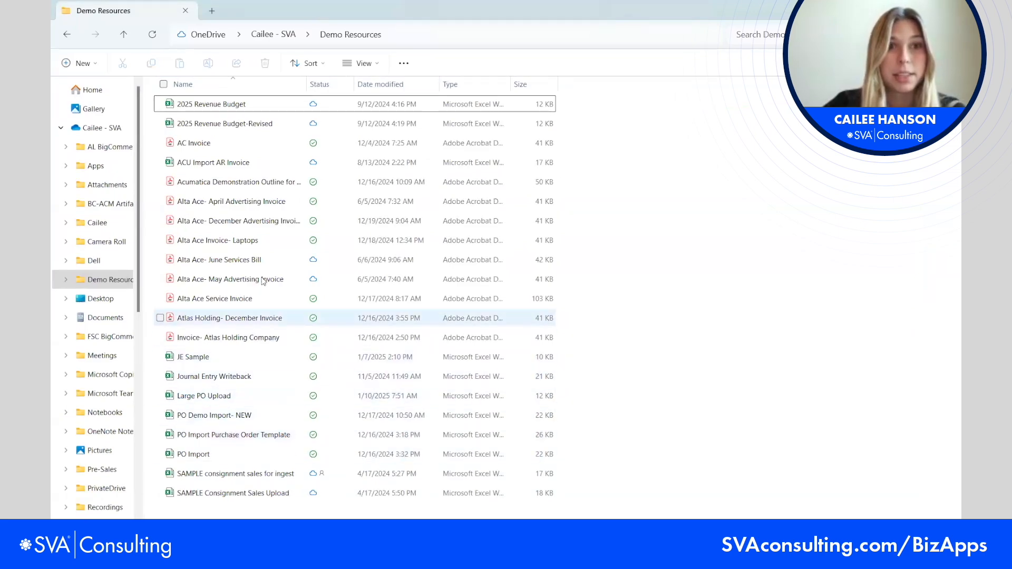
{"action": "double_click", "coordinate": [222, 395]}
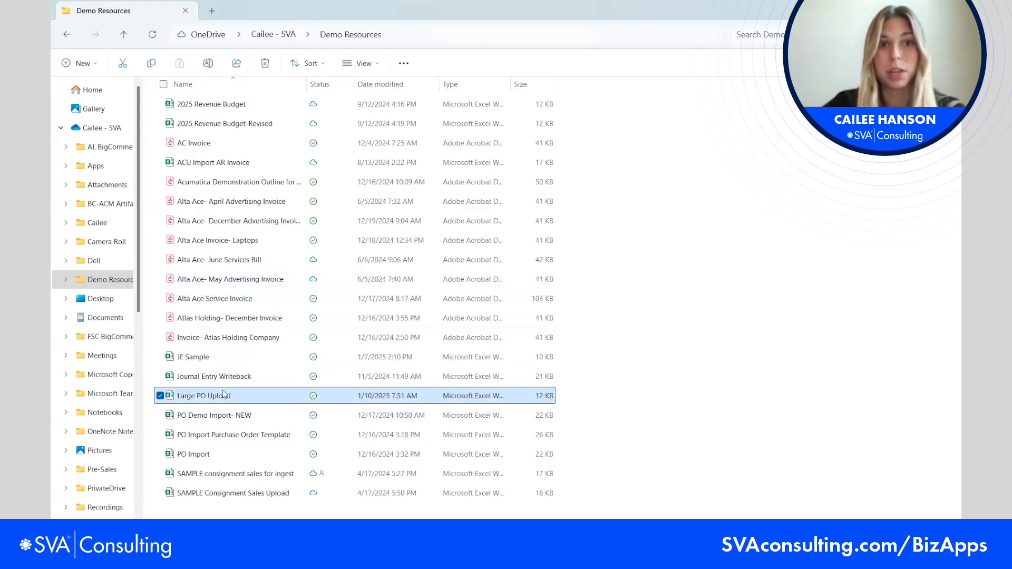
{"action": "left_click", "coordinate": [553, 331]}
{"action": "scroll", "coordinate": [527, 221], "scroll_direction": "down", "scroll_amount": 2}
{"action": "scroll", "coordinate": [503, 244], "scroll_direction": "up", "scroll_amount": 1}
{"action": "scroll", "coordinate": [503, 244], "scroll_direction": "up", "scroll_amount": 1}
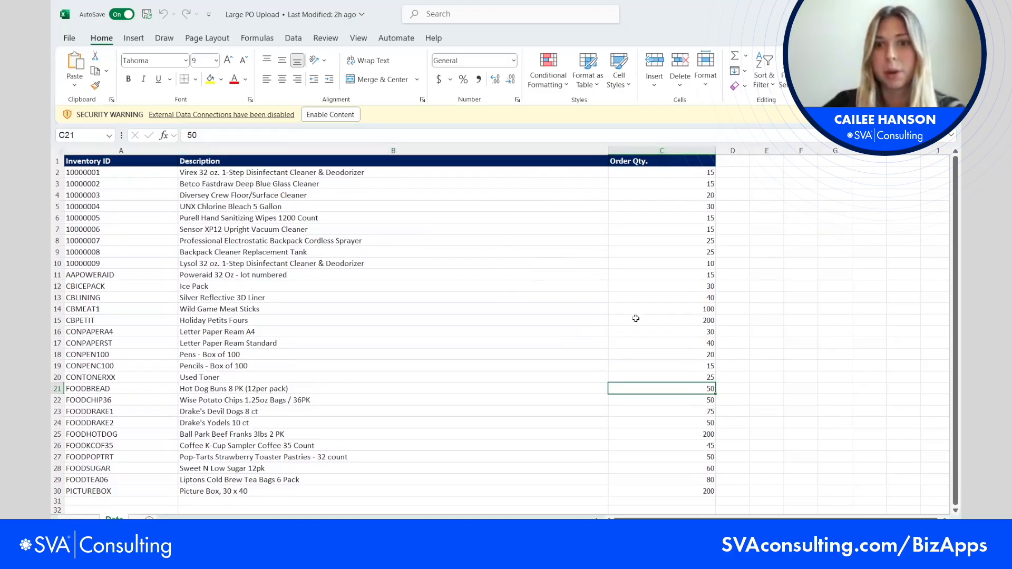
{"action": "scroll", "coordinate": [654, 427], "scroll_direction": "down", "scroll_amount": 3}
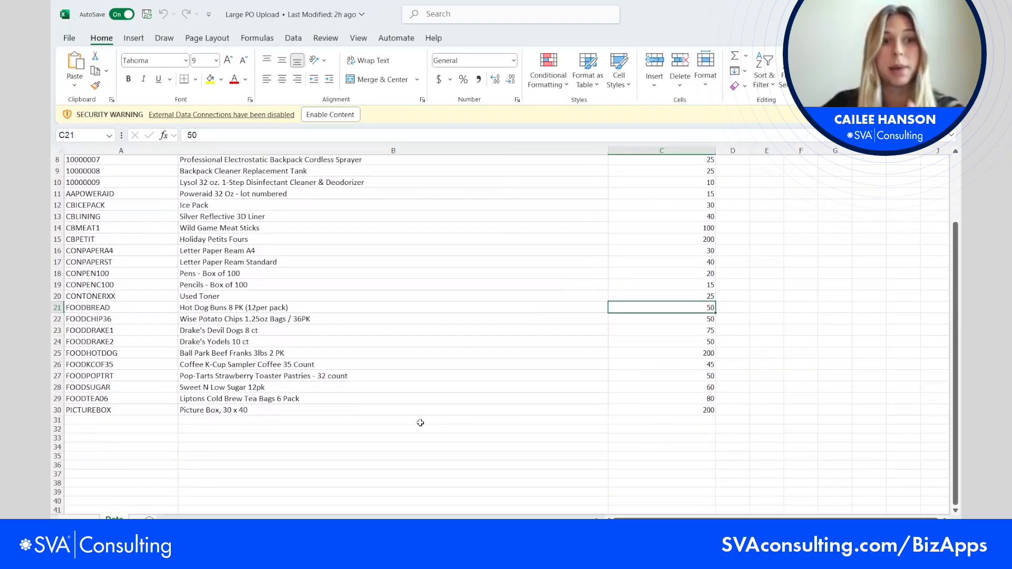
{"action": "scroll", "coordinate": [590, 416], "scroll_direction": "up", "scroll_amount": 3}
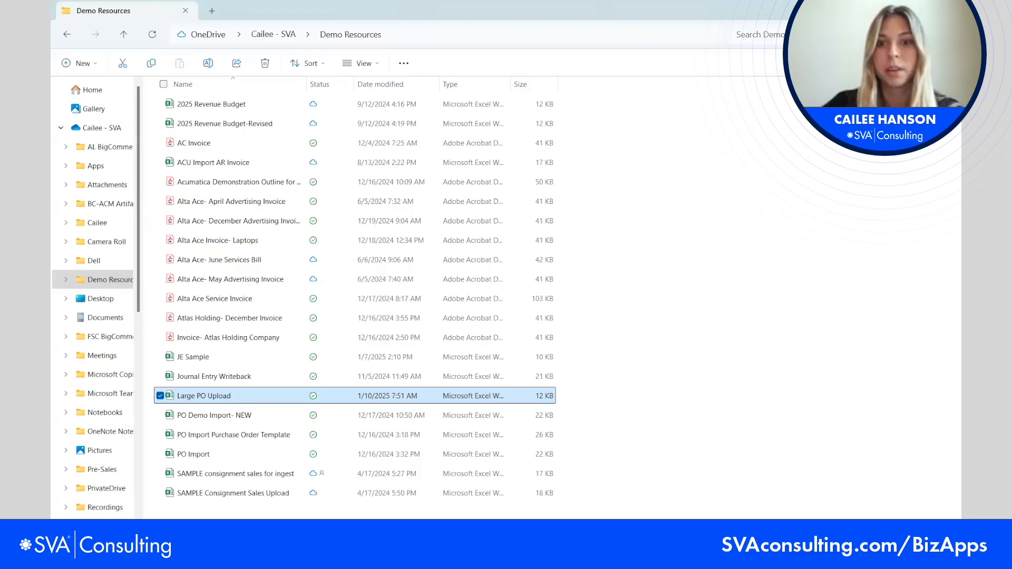
- Return to the purchase order in the browser and set the import mode to Insert All Records, accepting the common settings
{"action": "left_click", "coordinate": [580, 548]}
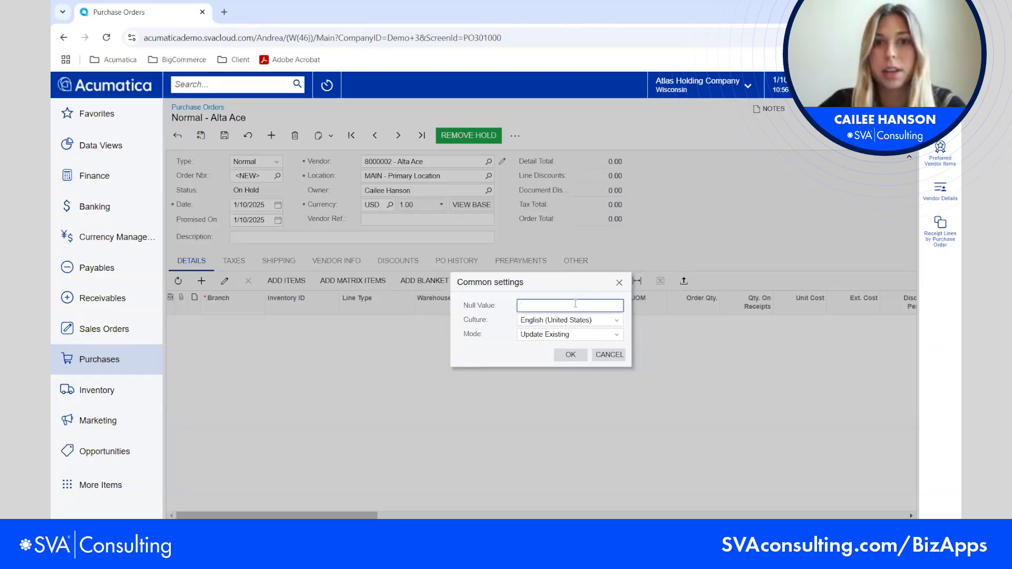
{"action": "left_click", "coordinate": [586, 334]}
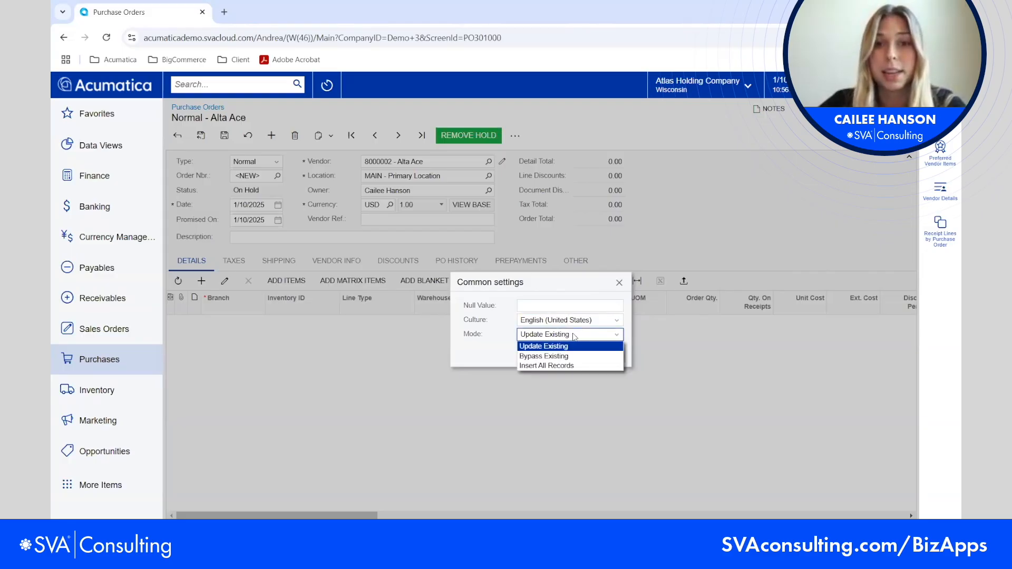
{"action": "left_click", "coordinate": [572, 369]}
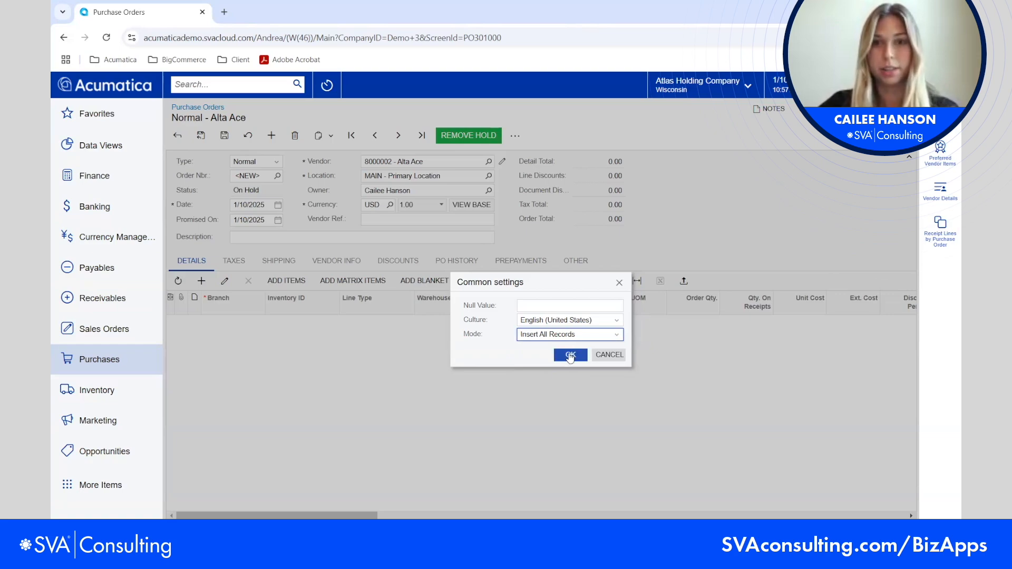
{"action": "left_click", "coordinate": [570, 354]}
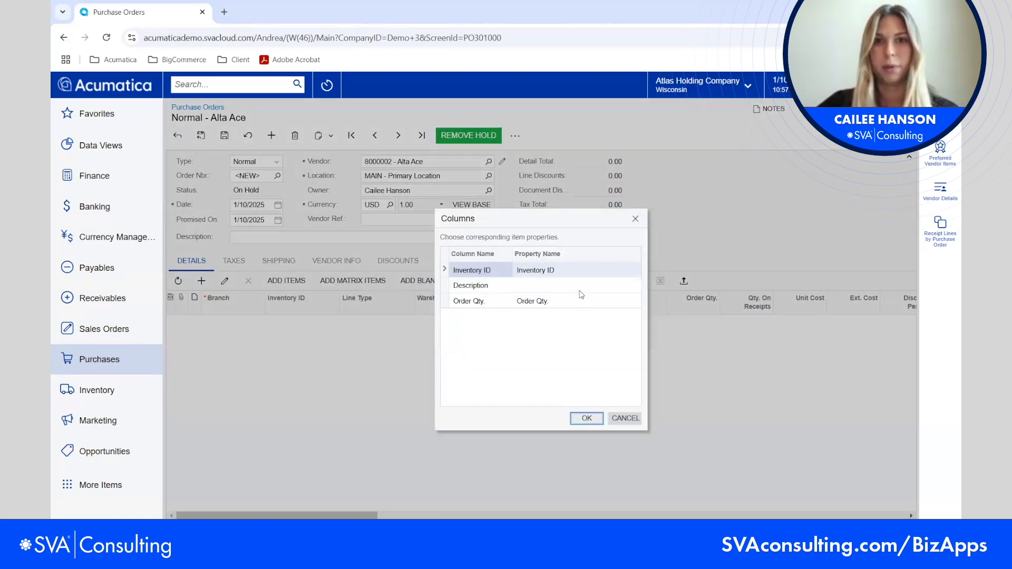
- Map the file's Description column to the Line Description property and import the lines into the order
{"action": "left_click", "coordinate": [560, 285]}
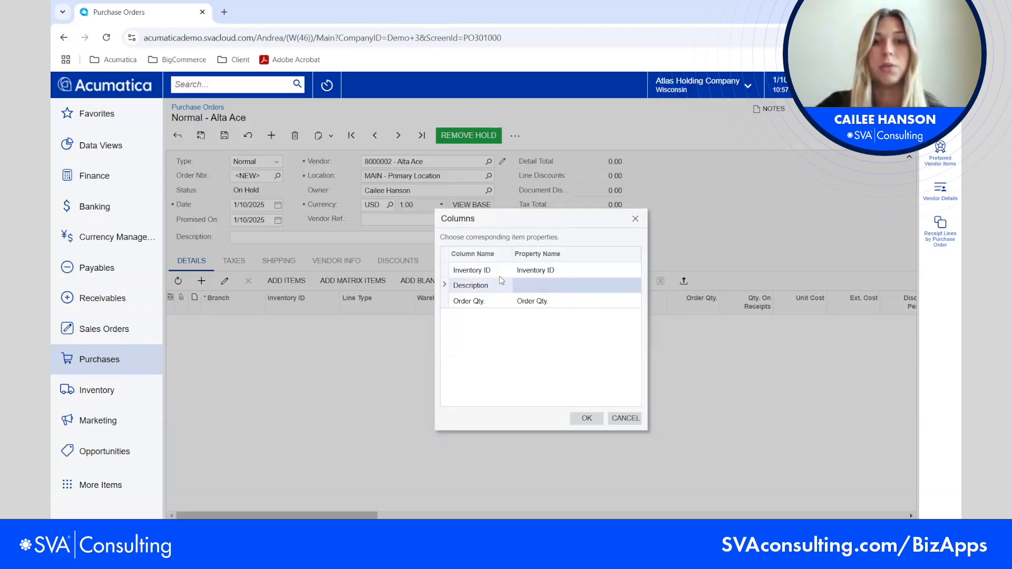
{"action": "left_click", "coordinate": [548, 290]}
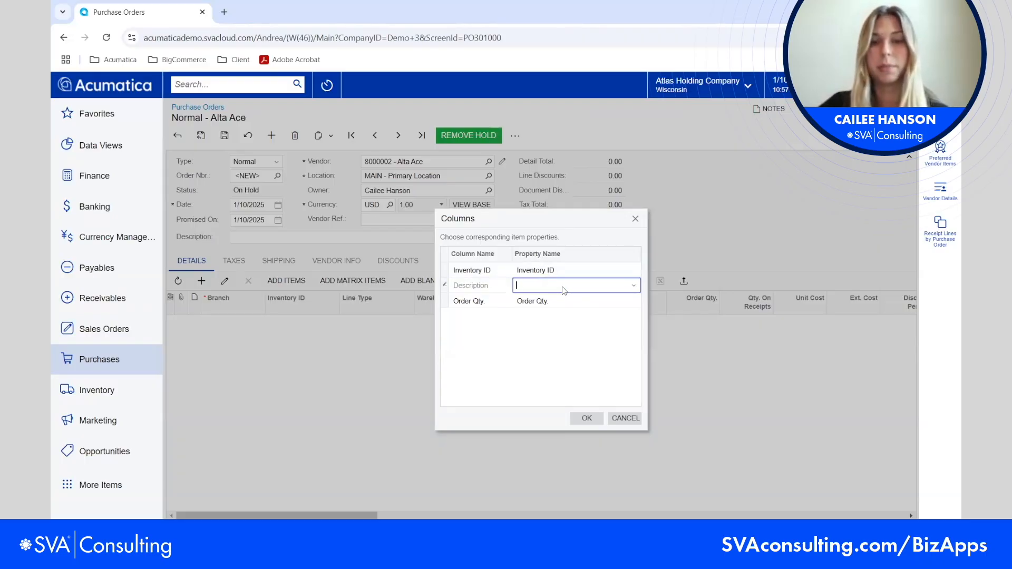
{"action": "left_click", "coordinate": [564, 290]}
{"action": "scroll", "coordinate": [564, 361], "scroll_direction": "down", "scroll_amount": 2}
{"action": "scroll", "coordinate": [563, 360], "scroll_direction": "down", "scroll_amount": 3}
{"action": "left_click", "coordinate": [541, 357]}
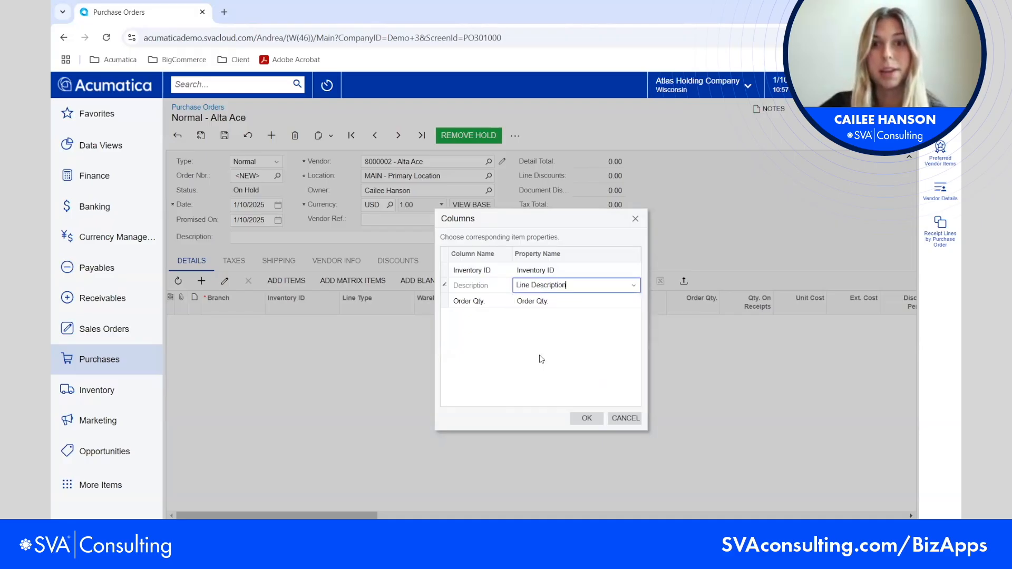
{"action": "left_click", "coordinate": [583, 417]}
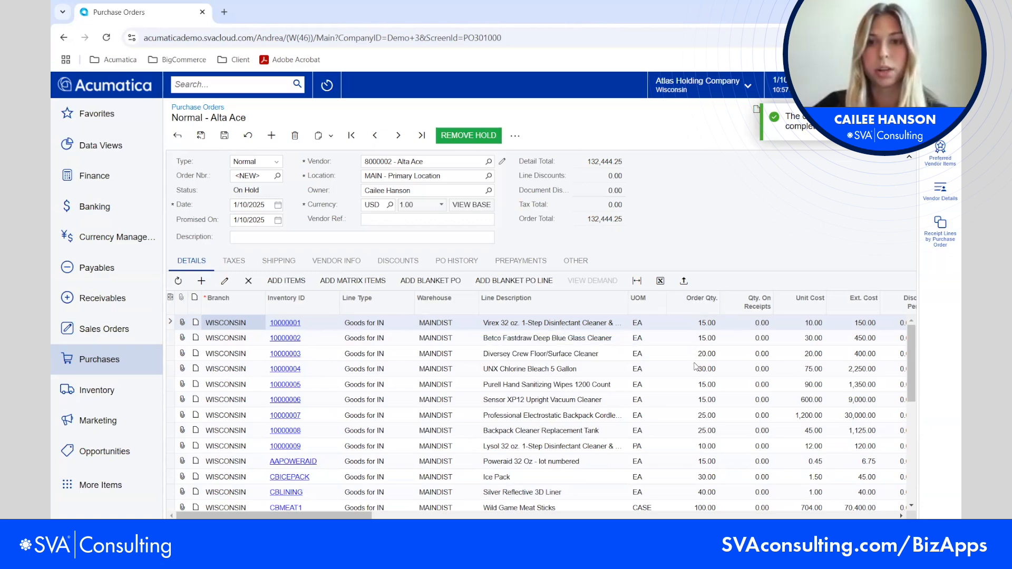
- Check the imported order lines with their quantities and costs, and save the purchase order
{"action": "scroll", "coordinate": [707, 373], "scroll_direction": "down", "scroll_amount": 5}
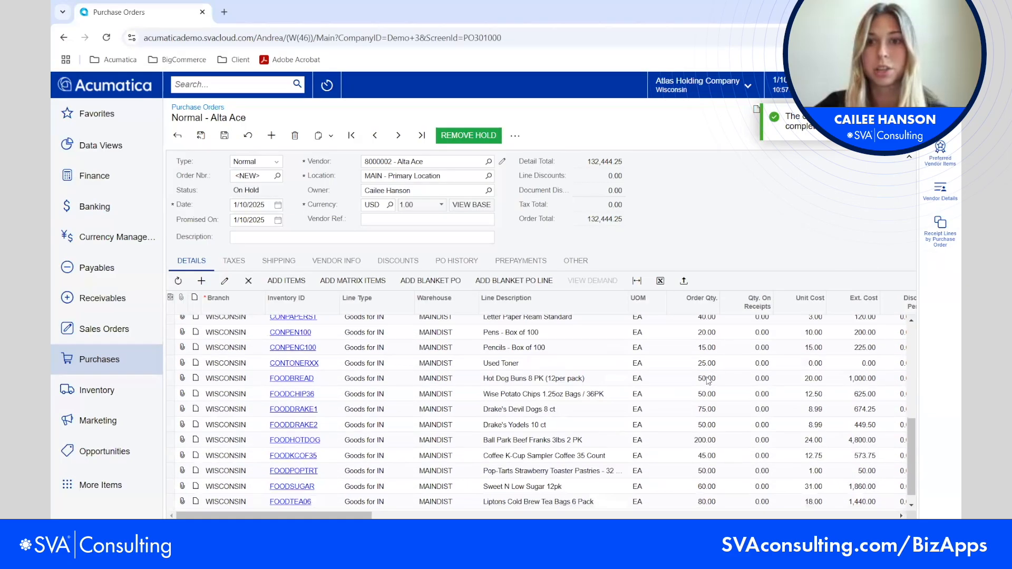
{"action": "scroll", "coordinate": [706, 434], "scroll_direction": "up", "scroll_amount": 5}
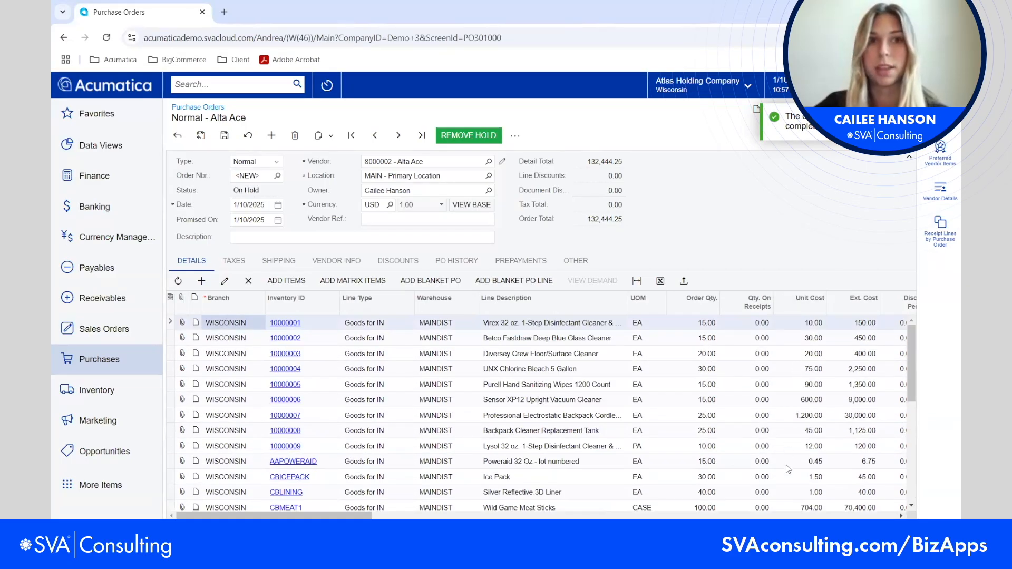
{"action": "scroll", "coordinate": [791, 411], "scroll_direction": "down", "scroll_amount": 5}
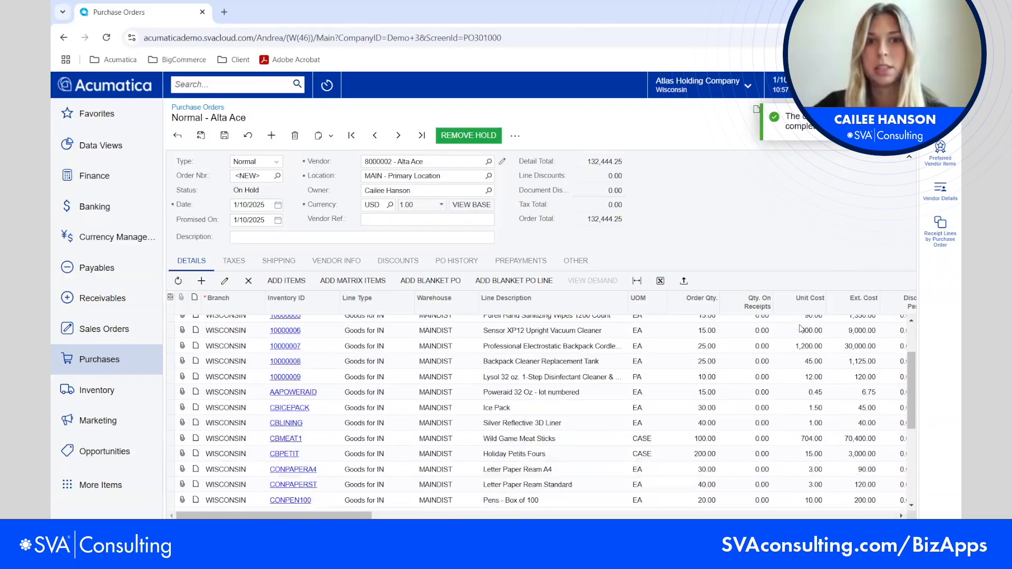
{"action": "scroll", "coordinate": [762, 456], "scroll_direction": "up", "scroll_amount": 5}
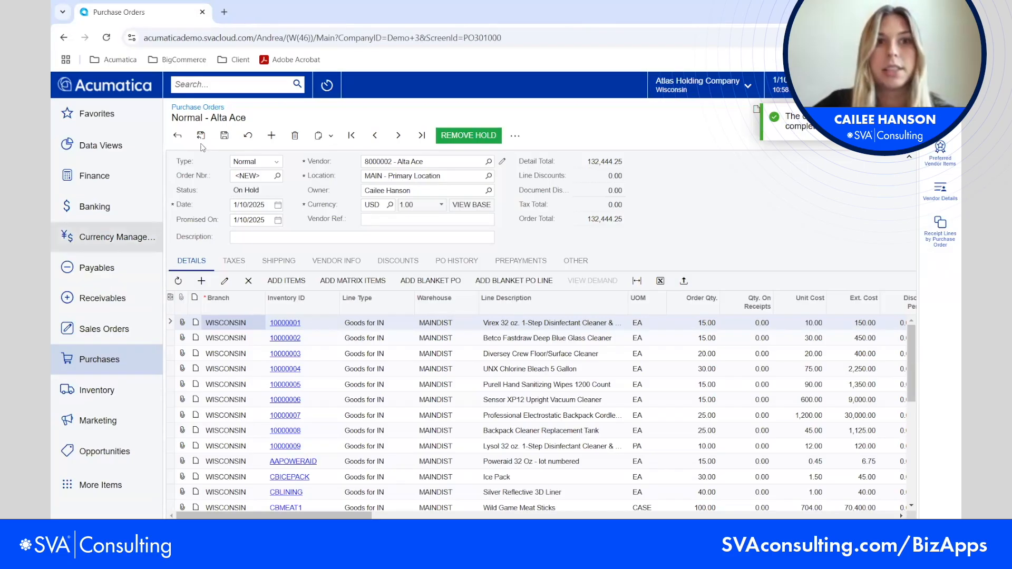
{"action": "left_click", "coordinate": [217, 139]}
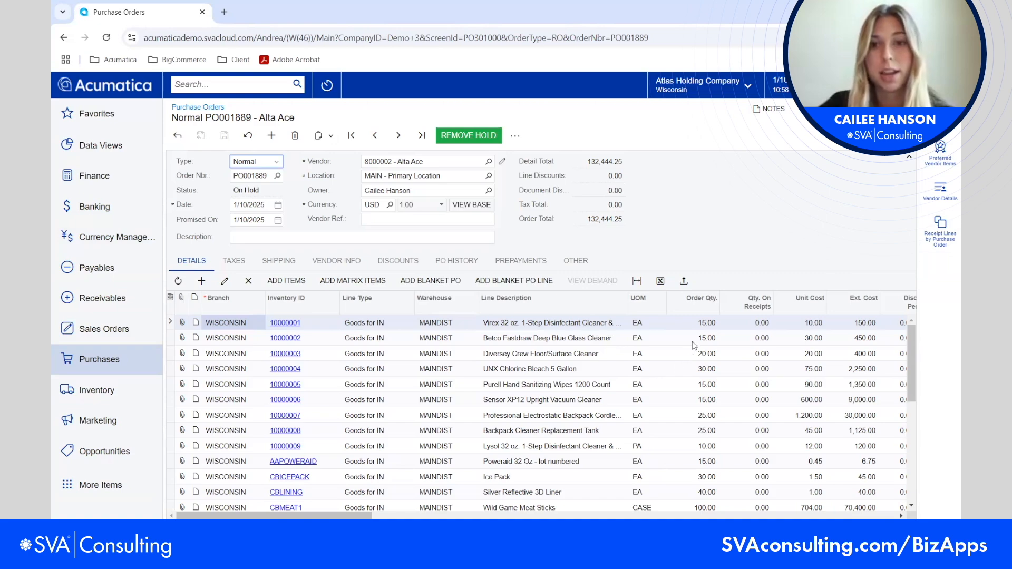
- Set the order quantity of the Purell Hand Sanitizing Wipes line to 20 and save the order
{"action": "left_click", "coordinate": [705, 384]}
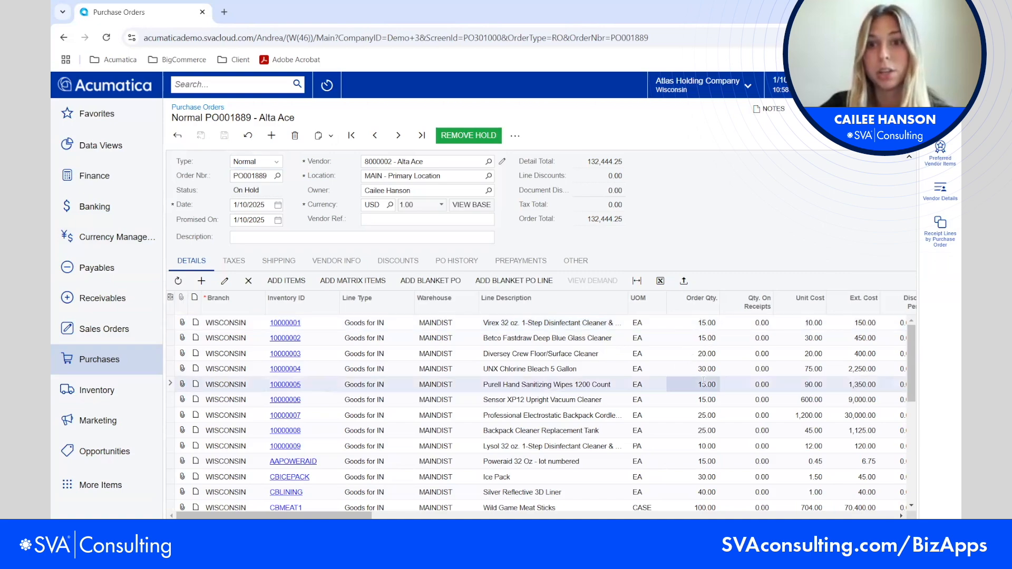
{"action": "type", "text": "20"}
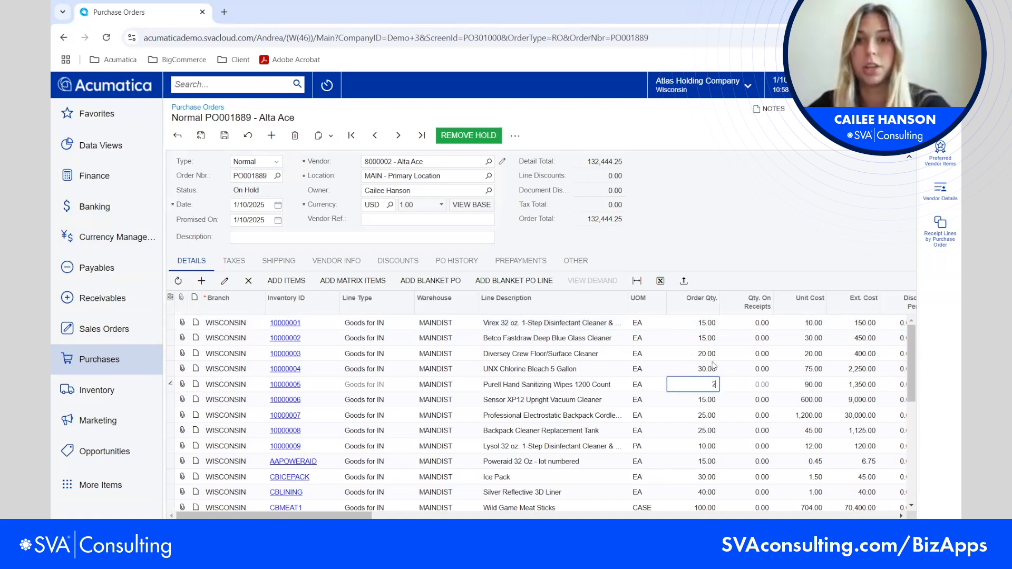
{"action": "left_click", "coordinate": [699, 411]}
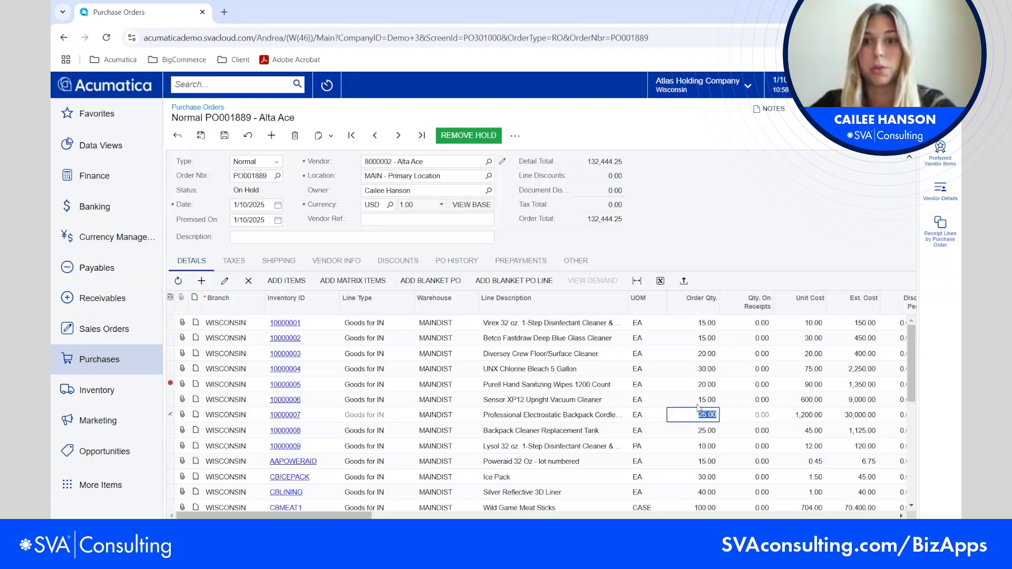
{"action": "left_click", "coordinate": [224, 136]}
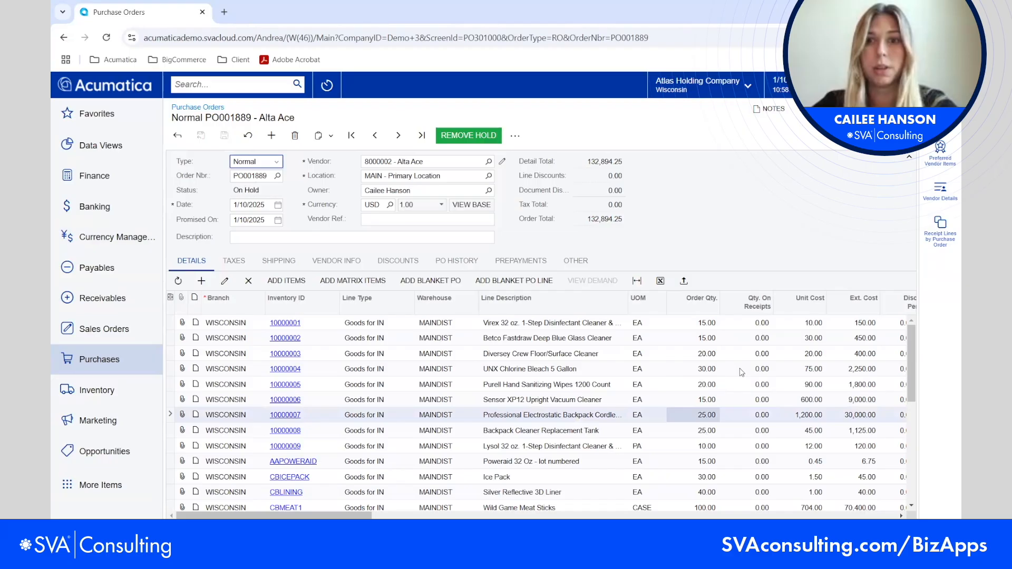
- Look over the saved order lines and reopen the Large PO Upload workbook in Excel
{"action": "scroll", "coordinate": [727, 380], "scroll_direction": "down", "scroll_amount": 5}
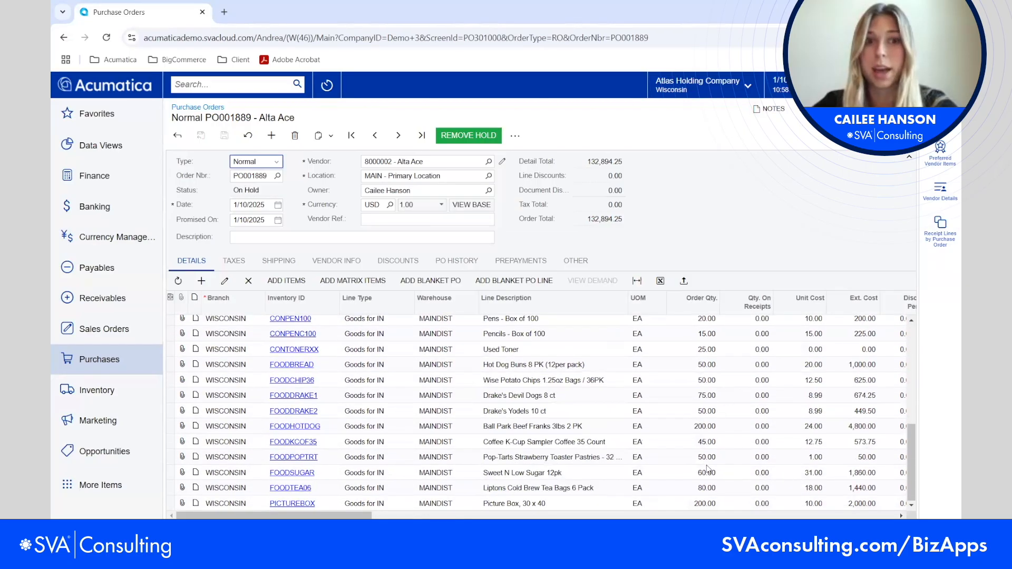
{"action": "scroll", "coordinate": [712, 432], "scroll_direction": "up", "scroll_amount": 5}
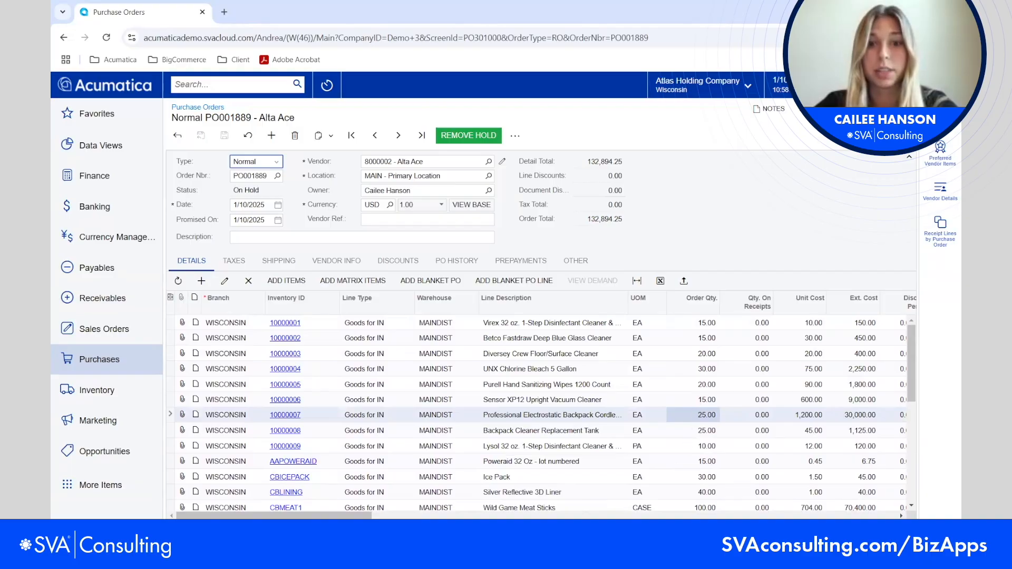
{"action": "mouse_move", "coordinate": [494, 556]}
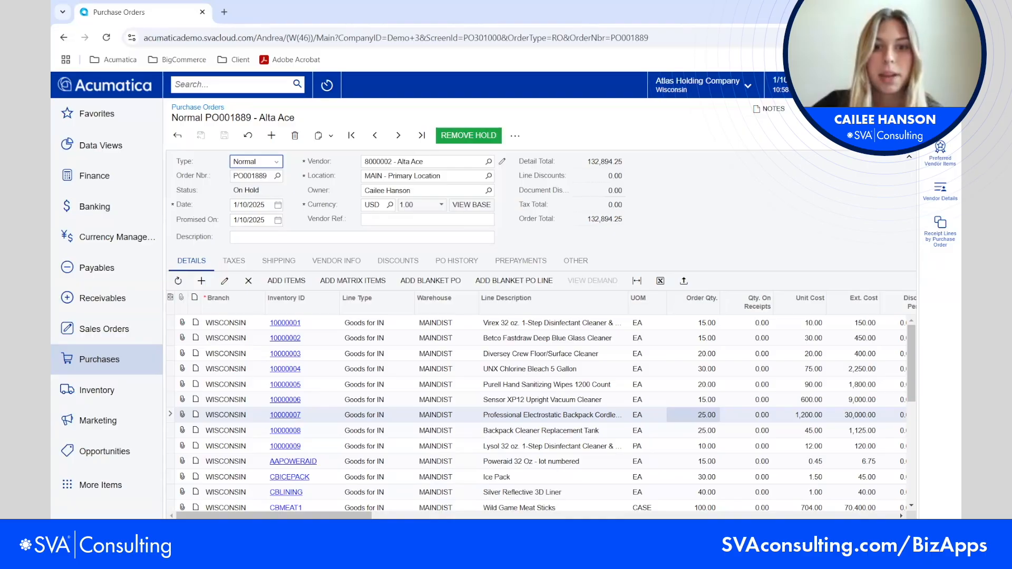
{"action": "left_click", "coordinate": [407, 548]}
{"action": "double_click", "coordinate": [237, 401]}
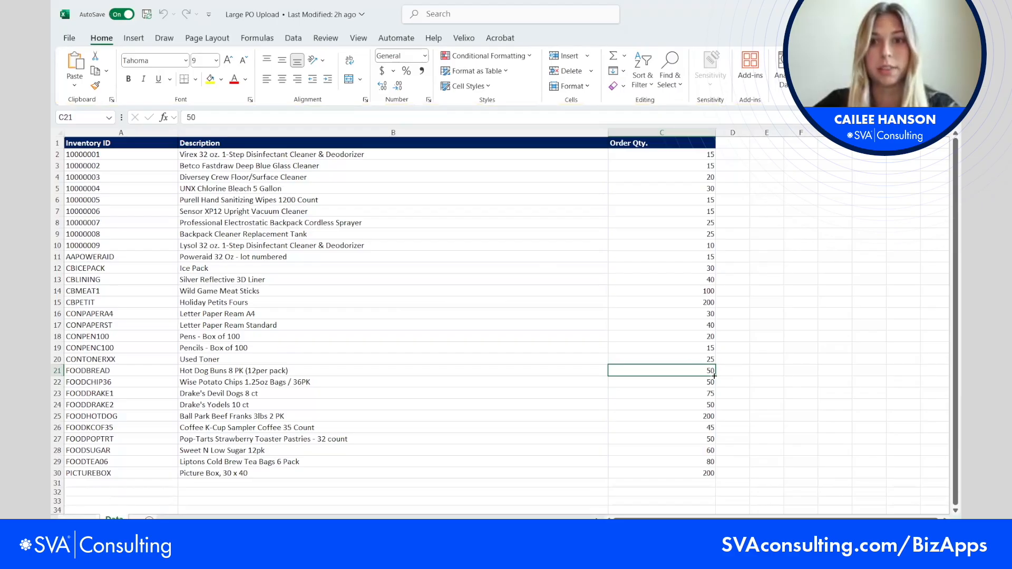
- Fill the Hot Dog Buns order quantity of 50 down through the Picture Box row in the Large PO Upload workbook
{"action": "left_click_drag", "start_coordinate": [714, 375], "coordinate": [715, 476]}
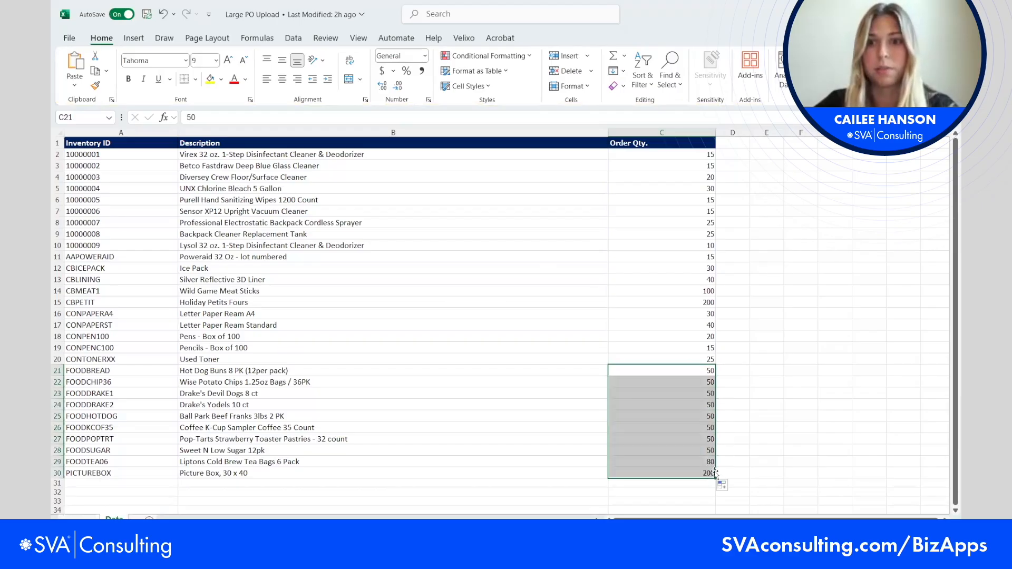
{"action": "left_click", "coordinate": [569, 450]}
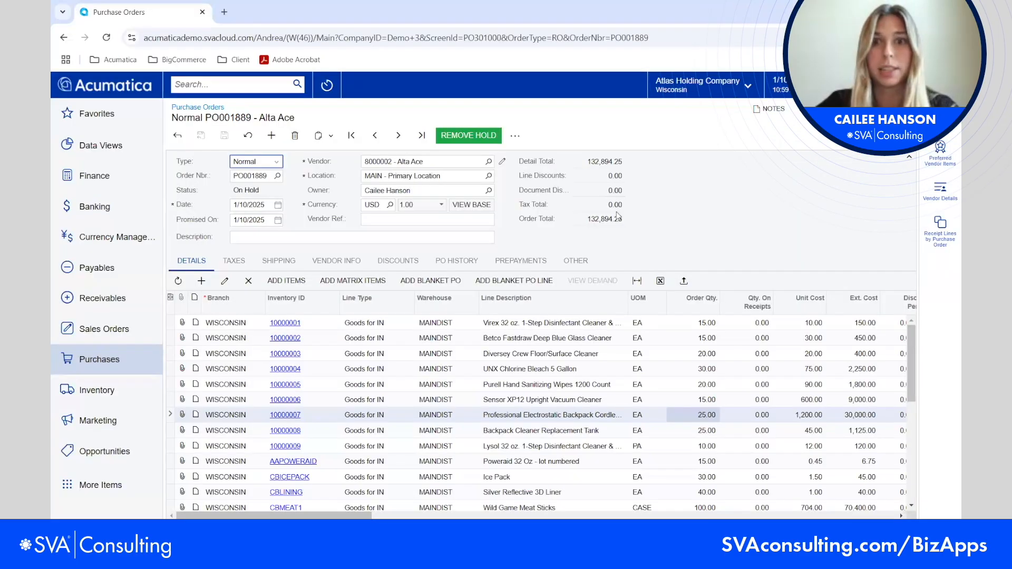
- Switch to the Acumatica purchase order and upload Large PO Upload.xlsx with English (United States) culture and Update Existing mode
{"action": "left_click", "coordinate": [682, 282]}
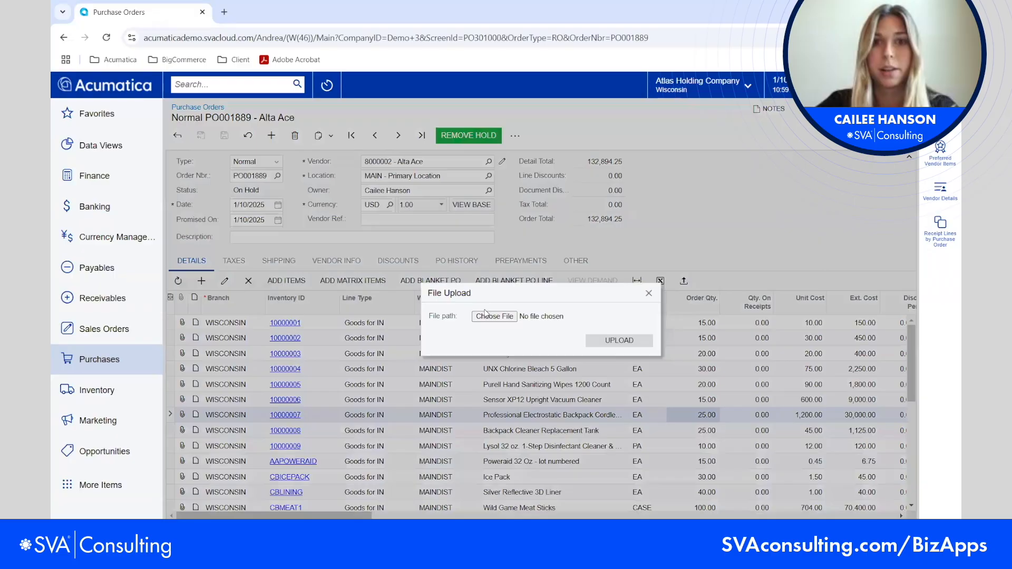
{"action": "left_click", "coordinate": [486, 316]}
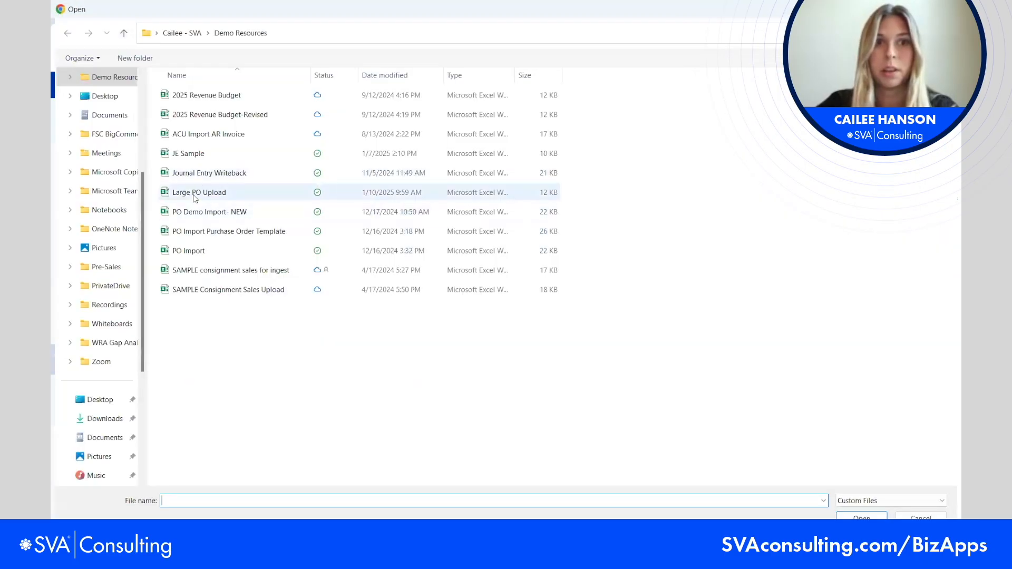
{"action": "double_click", "coordinate": [195, 192]}
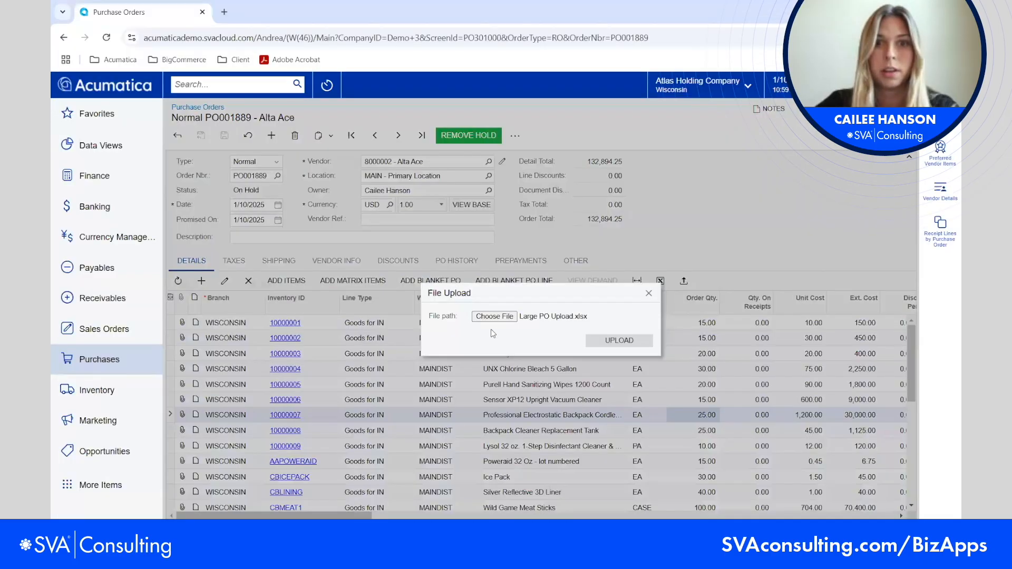
{"action": "left_click", "coordinate": [587, 340]}
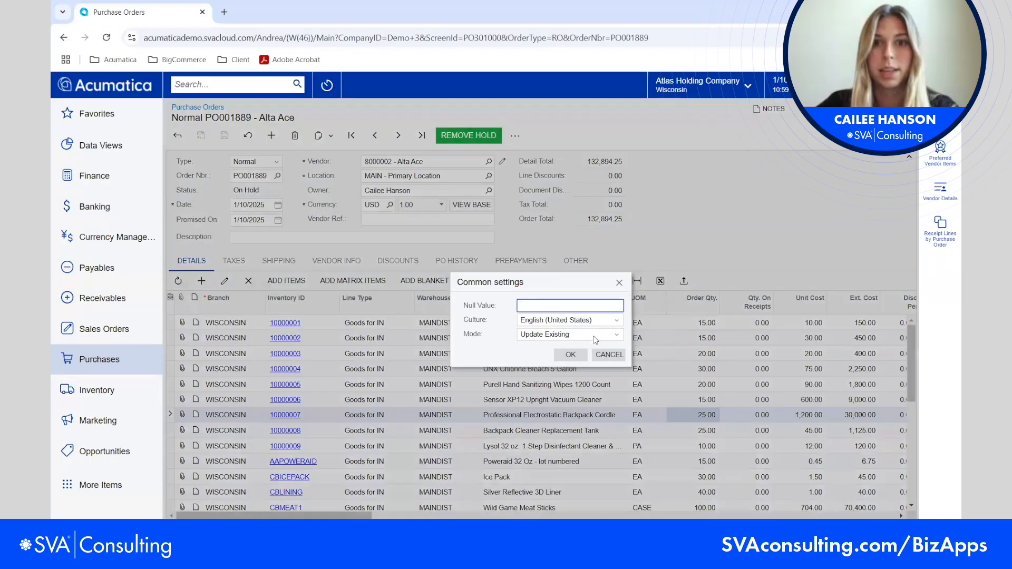
{"action": "left_click", "coordinate": [596, 340]}
{"action": "left_click", "coordinate": [592, 340]}
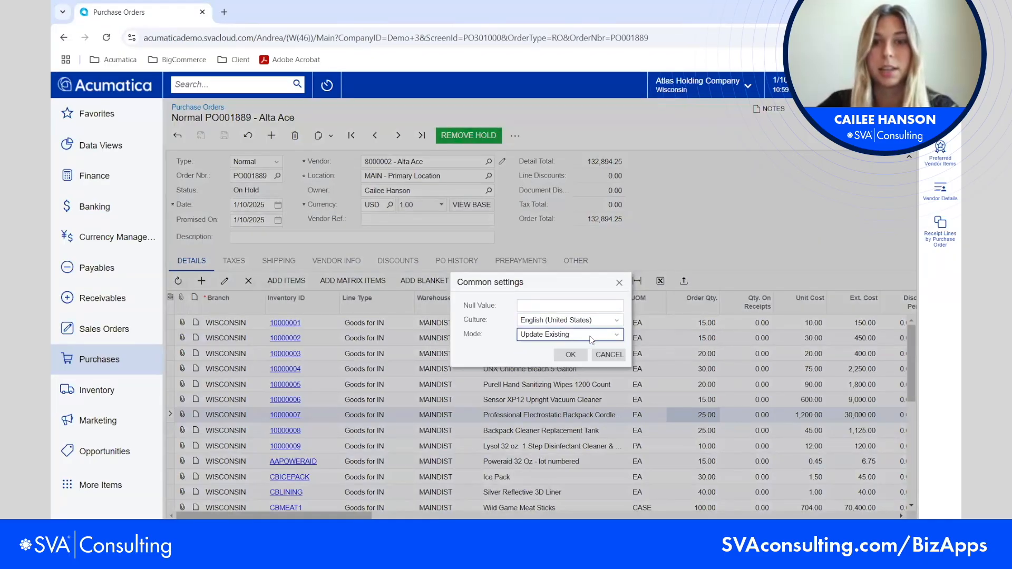
{"action": "left_click", "coordinate": [571, 355]}
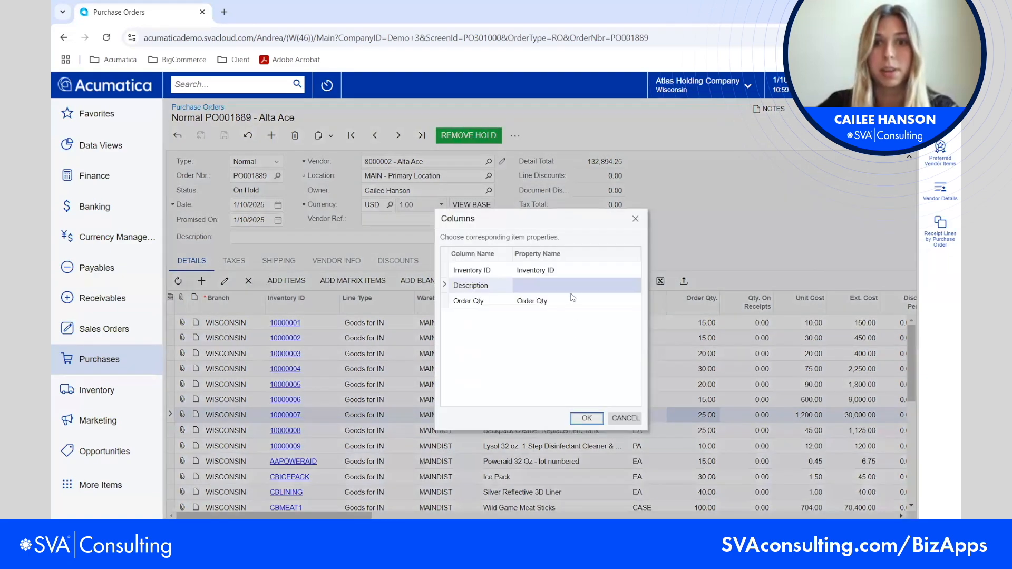
- Map the file's Description column to Line Description and import the revised quantities into the existing order lines
{"action": "left_click", "coordinate": [577, 287]}
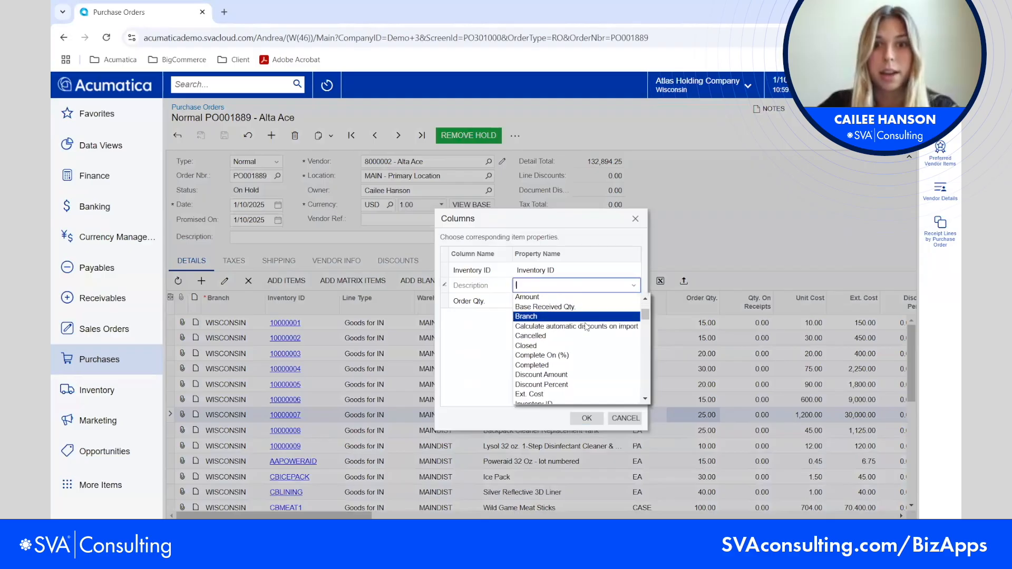
{"action": "scroll", "coordinate": [585, 330], "scroll_direction": "down", "scroll_amount": 2}
{"action": "left_click", "coordinate": [543, 355]}
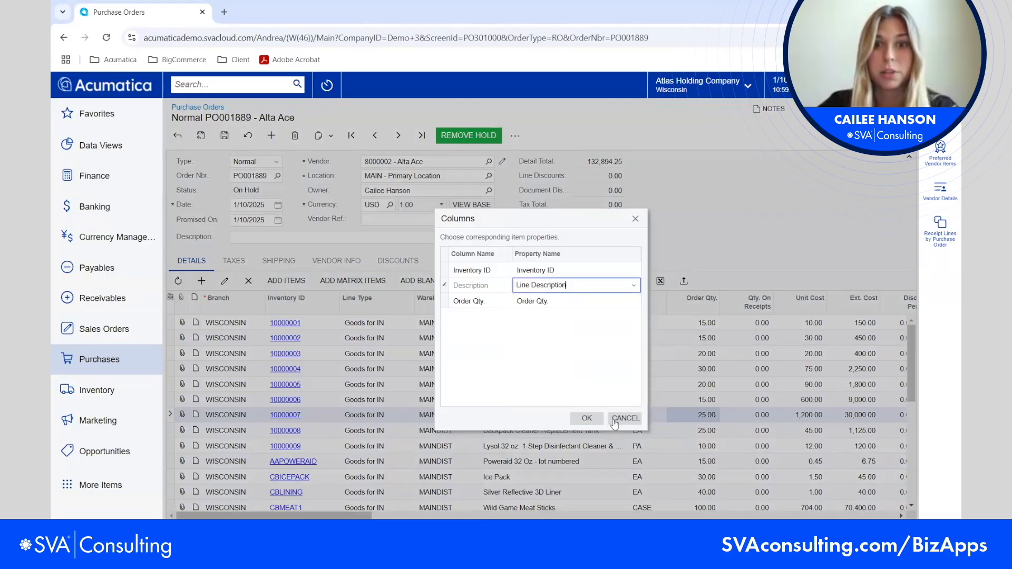
{"action": "left_click", "coordinate": [586, 418]}
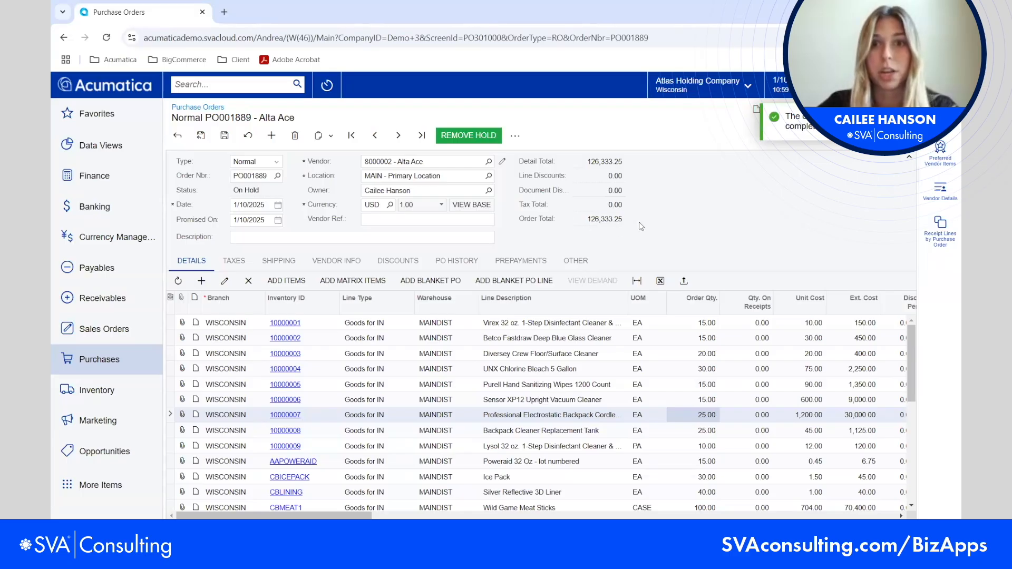
- Check the re-imported order quantities down to the Picture Box line and save the purchase order
{"action": "scroll", "coordinate": [701, 396], "scroll_direction": "down", "scroll_amount": 5}
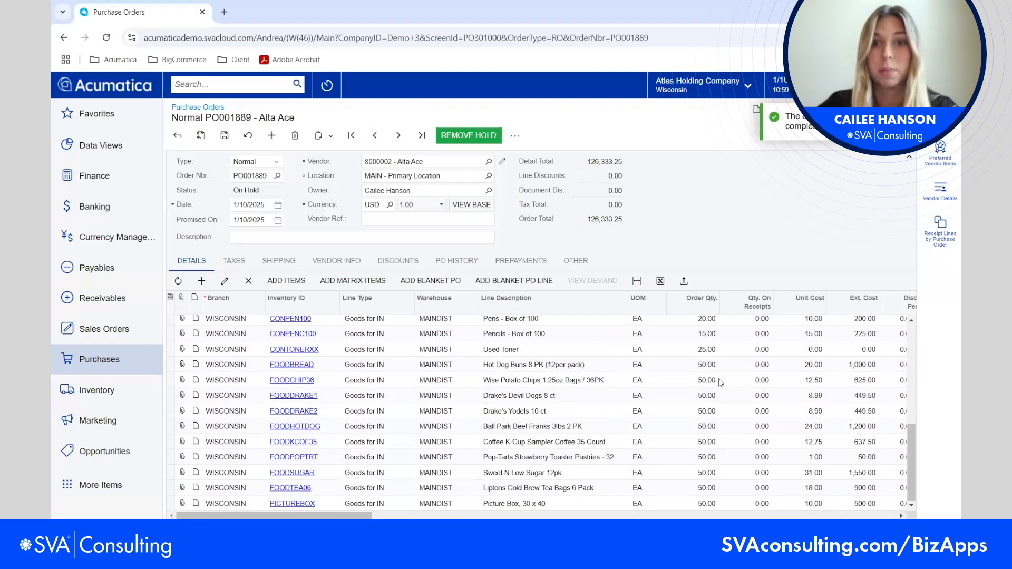
{"action": "scroll", "coordinate": [712, 449], "scroll_direction": "up", "scroll_amount": 10}
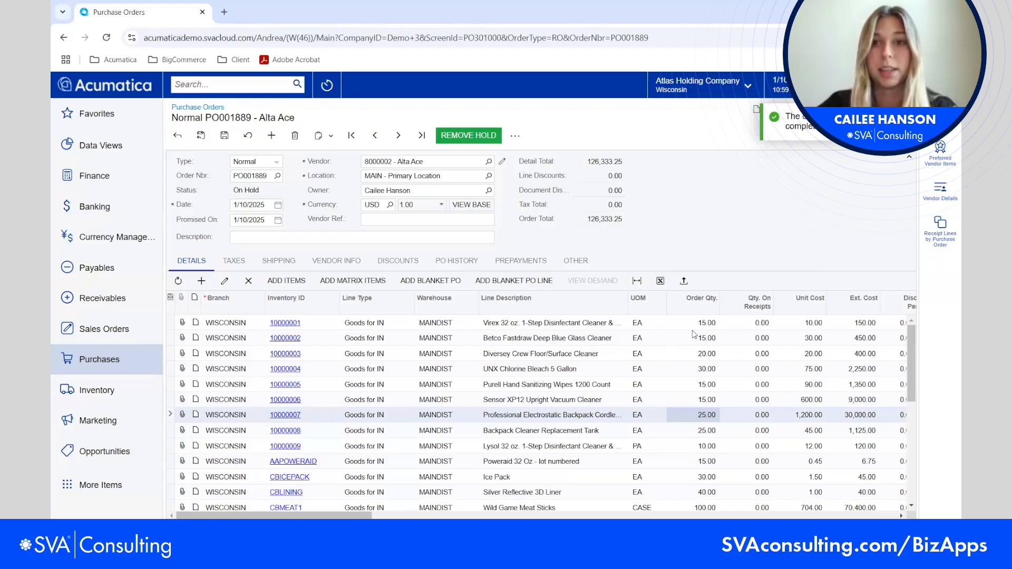
{"action": "left_click", "coordinate": [226, 136]}
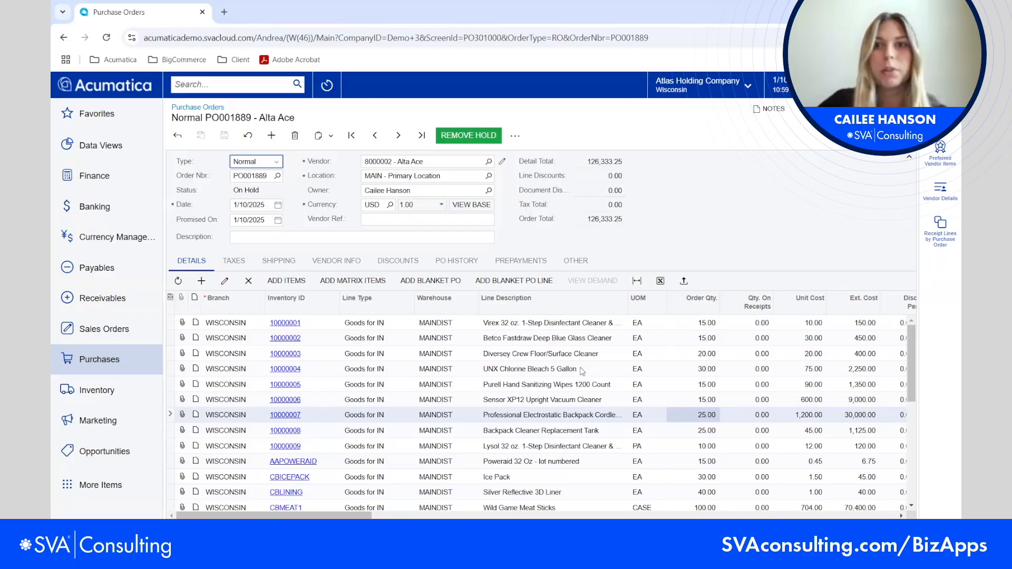
{"action": "scroll", "coordinate": [580, 369], "scroll_direction": "down", "scroll_amount": 10}
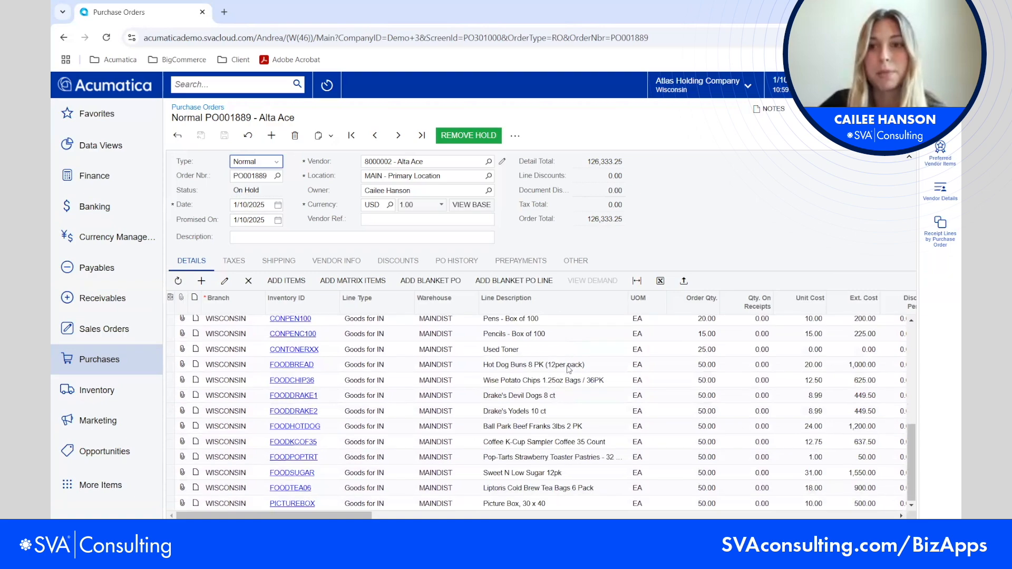
{"action": "scroll", "coordinate": [569, 369], "scroll_direction": "up", "scroll_amount": 10}
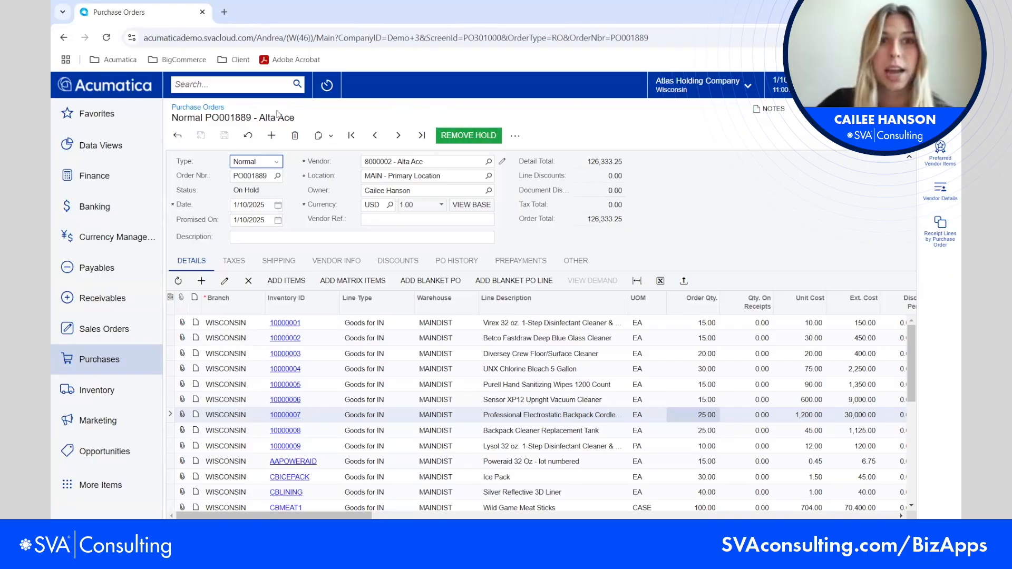
- Copy the saved Alta Ace purchase order and paste it into a new purchase order
{"action": "left_click", "coordinate": [329, 141]}
{"action": "left_click", "coordinate": [327, 158]}
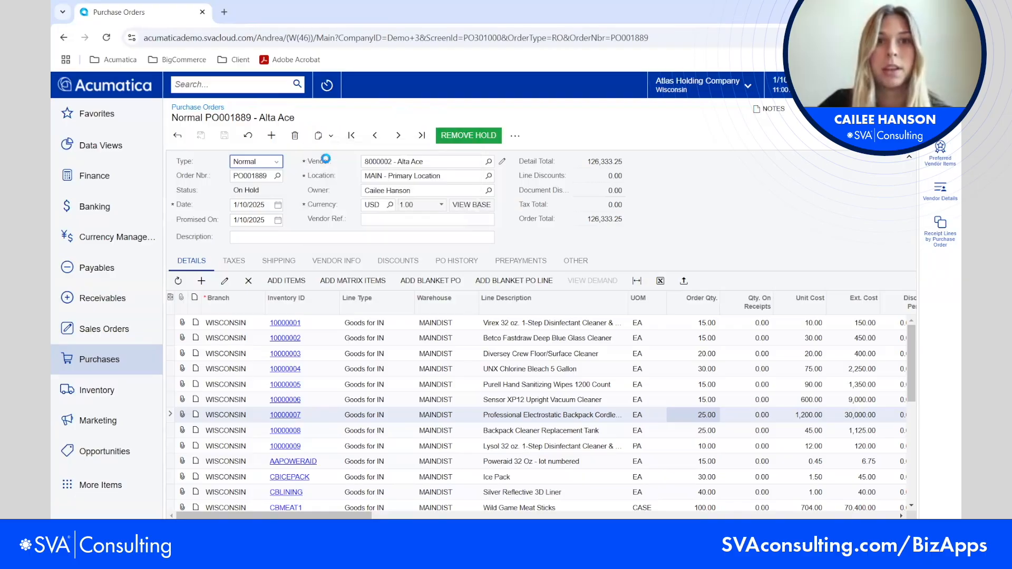
{"action": "left_click", "coordinate": [269, 135]}
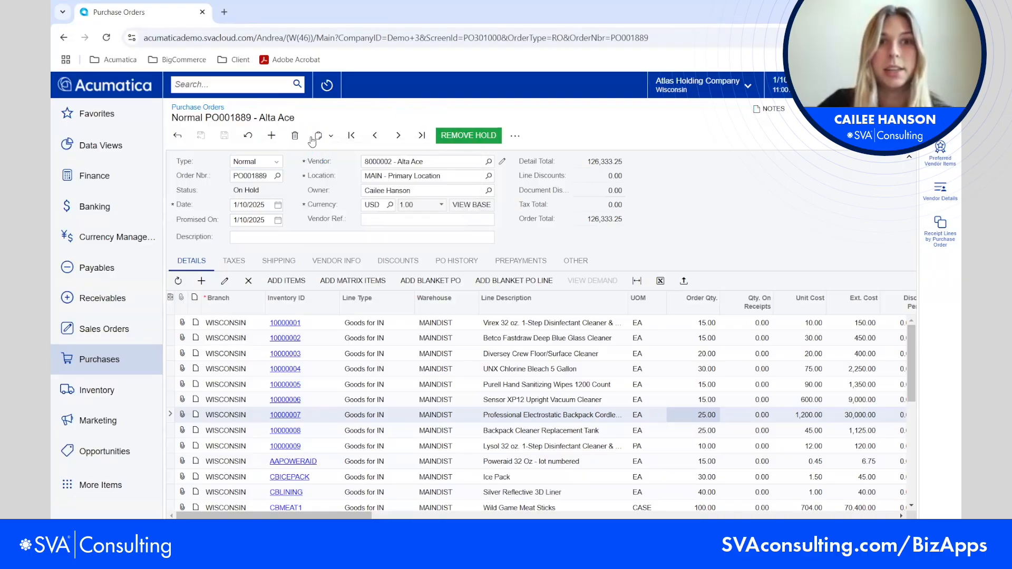
{"action": "left_click", "coordinate": [331, 137]}
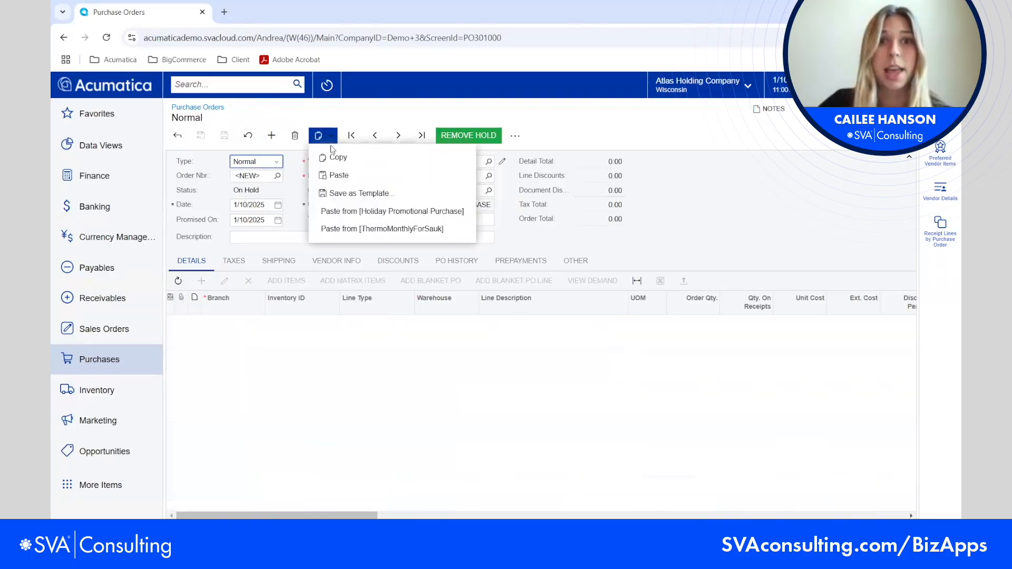
{"action": "left_click", "coordinate": [336, 179]}
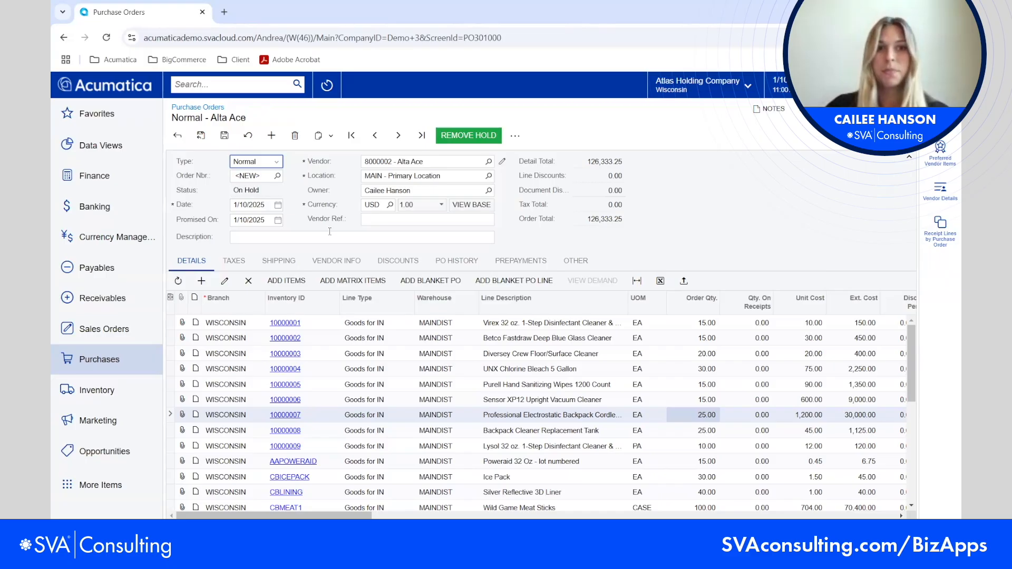
- Set the order quantities to 10 for Virex cleaner, 30 for Diversey Crew cleaner and 20 for the electrostatic backpack sprayer, and save the new order
{"action": "left_click", "coordinate": [707, 324]}
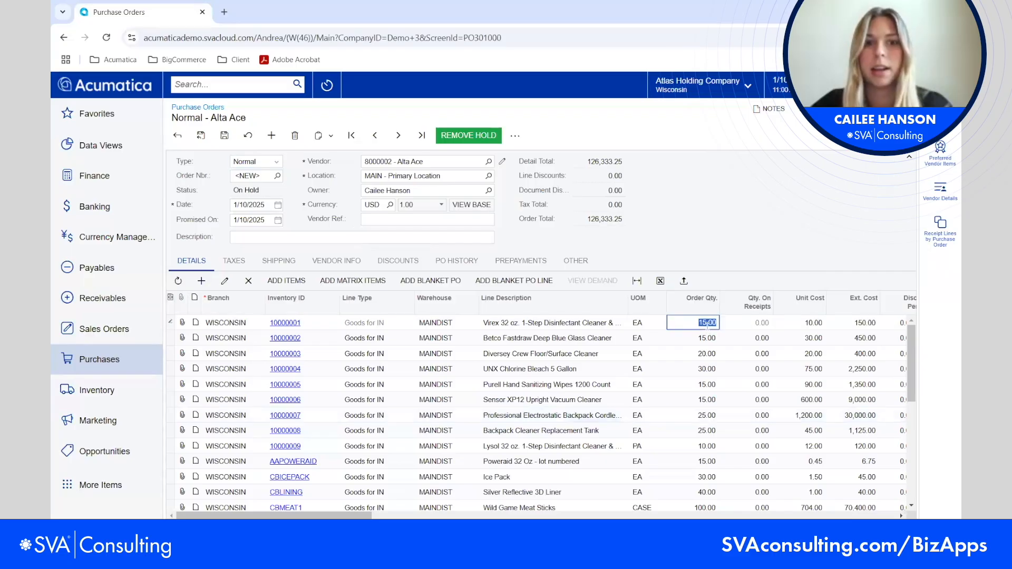
{"action": "type", "text": "10"}
{"action": "left_click", "coordinate": [707, 353]}
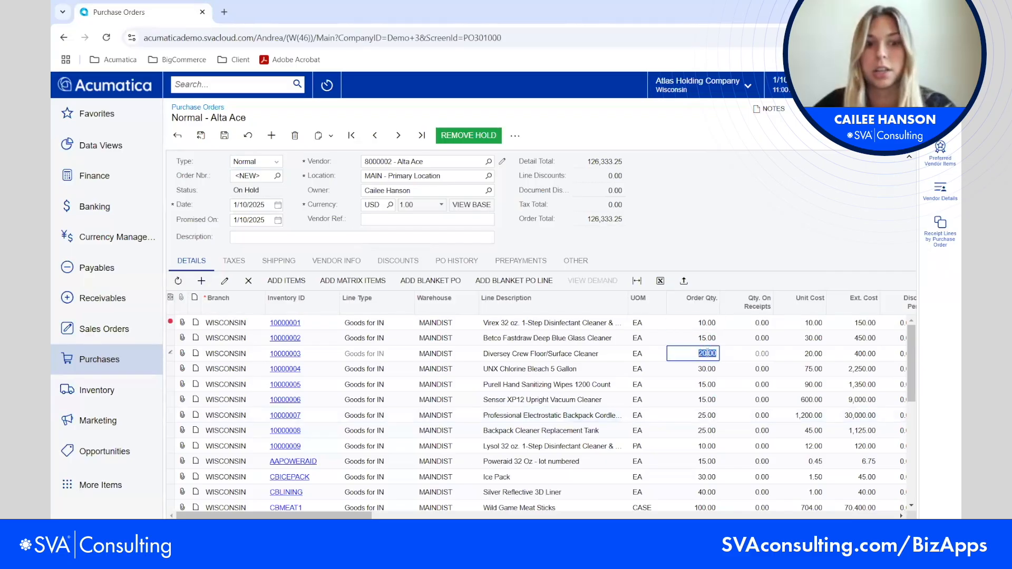
{"action": "type", "text": "30"}
{"action": "left_click", "coordinate": [698, 415]}
{"action": "type", "text": "2"}
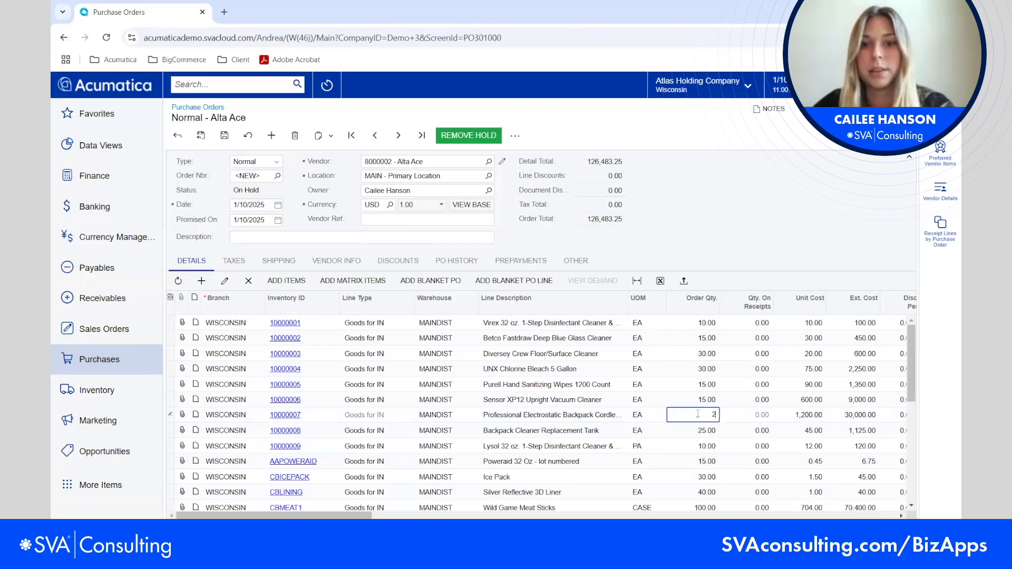
{"action": "type", "text": "5.0"}
{"action": "left_click", "coordinate": [704, 431]}
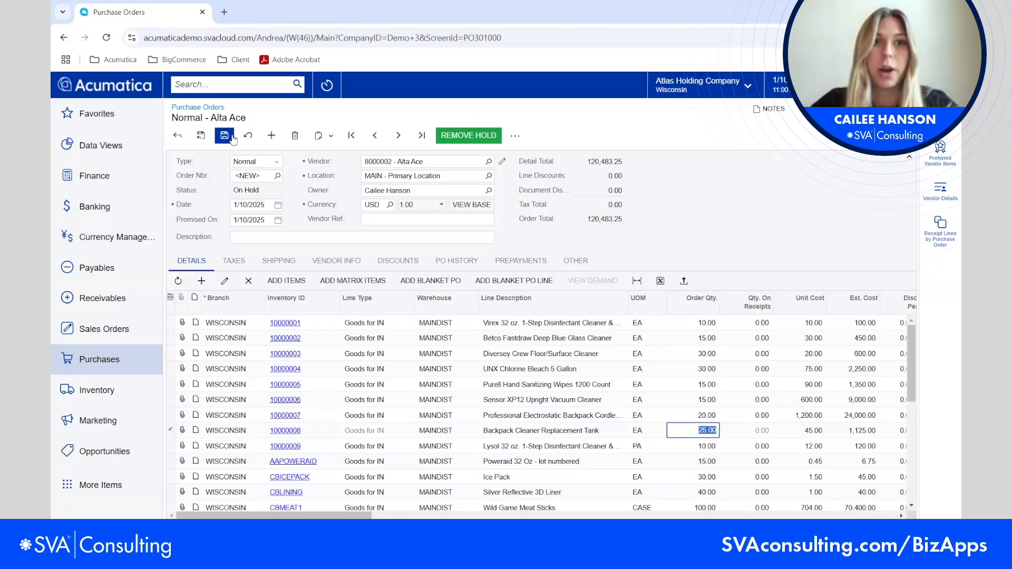
{"action": "left_click", "coordinate": [224, 135]}
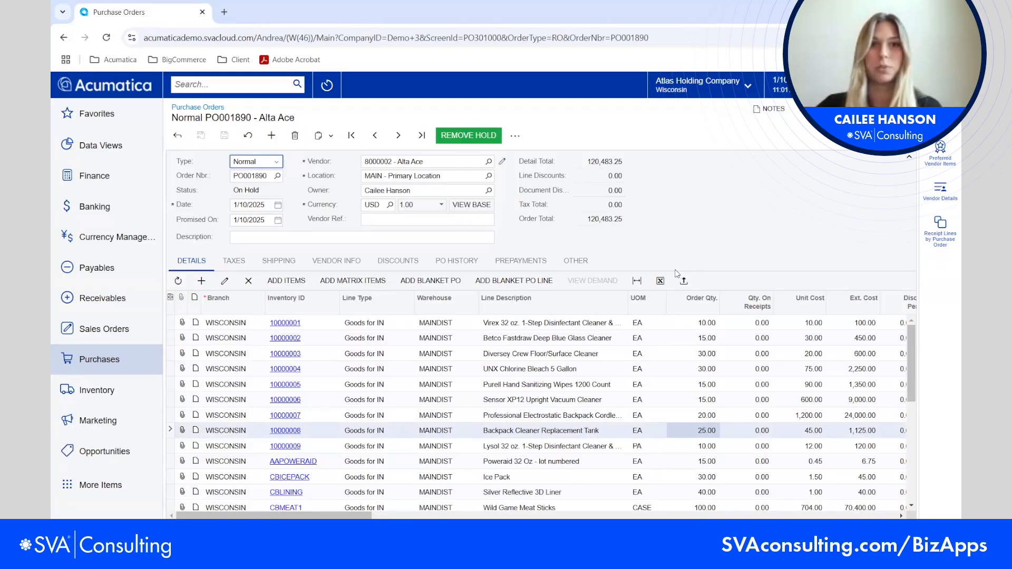
- Save the purchase order as a document template with the description Monthly Alta Ace PO
{"action": "left_click", "coordinate": [329, 138]}
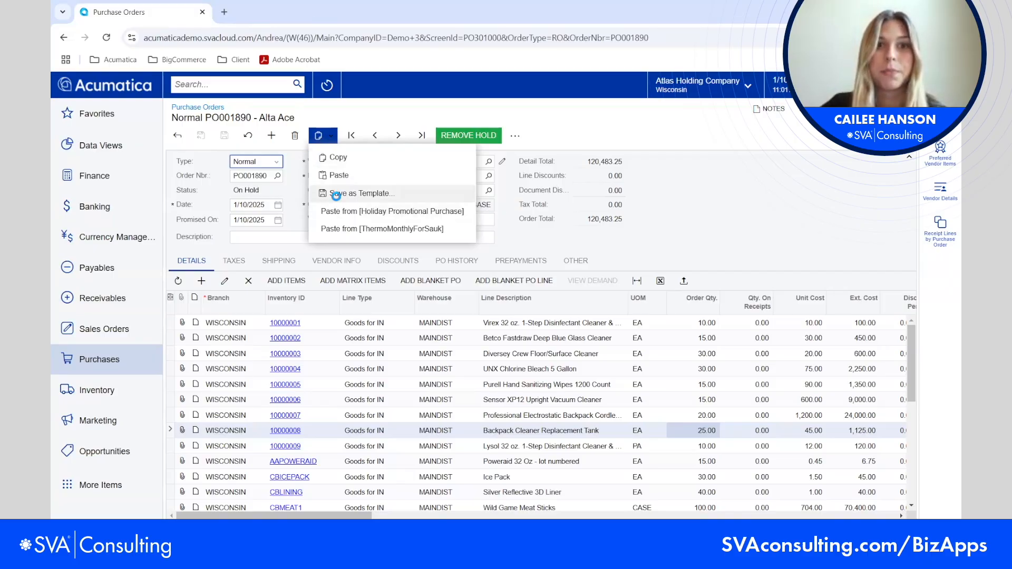
{"action": "left_click", "coordinate": [335, 195]}
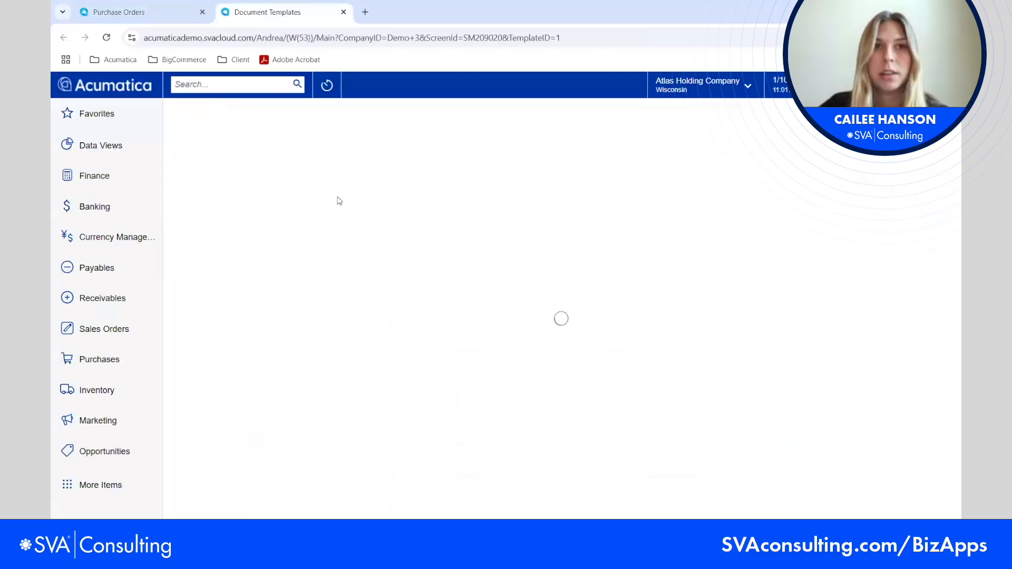
{"action": "left_click", "coordinate": [505, 169]}
{"action": "type", "text": "Mo"}
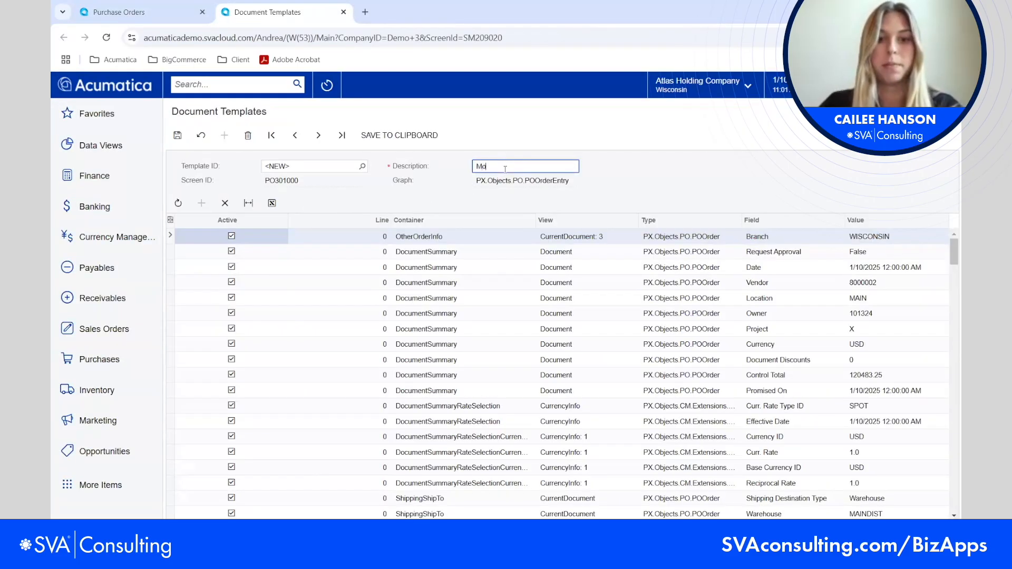
{"action": "type", "text": "nthly Alta Ace PO"}
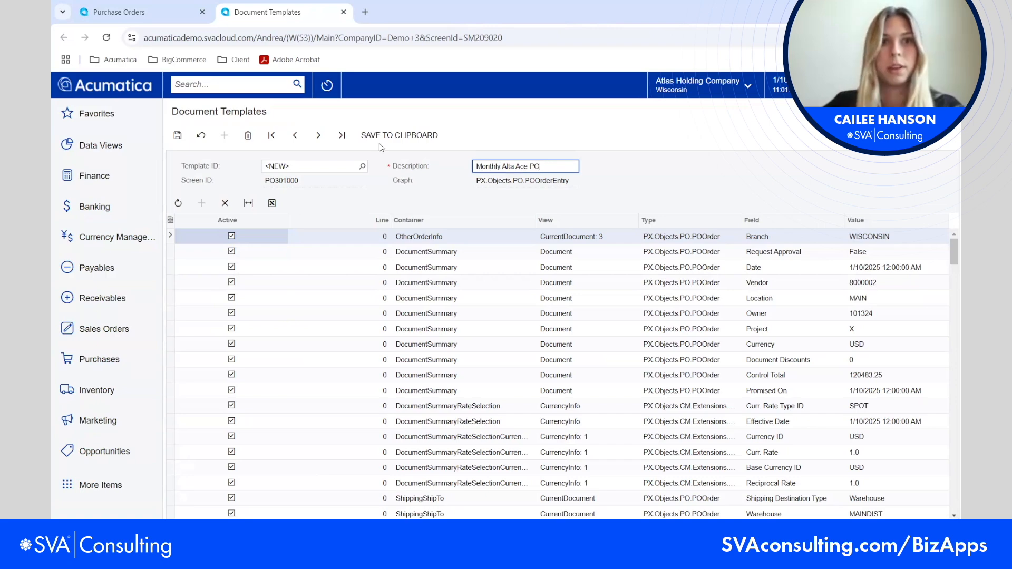
{"action": "left_click", "coordinate": [179, 136]}
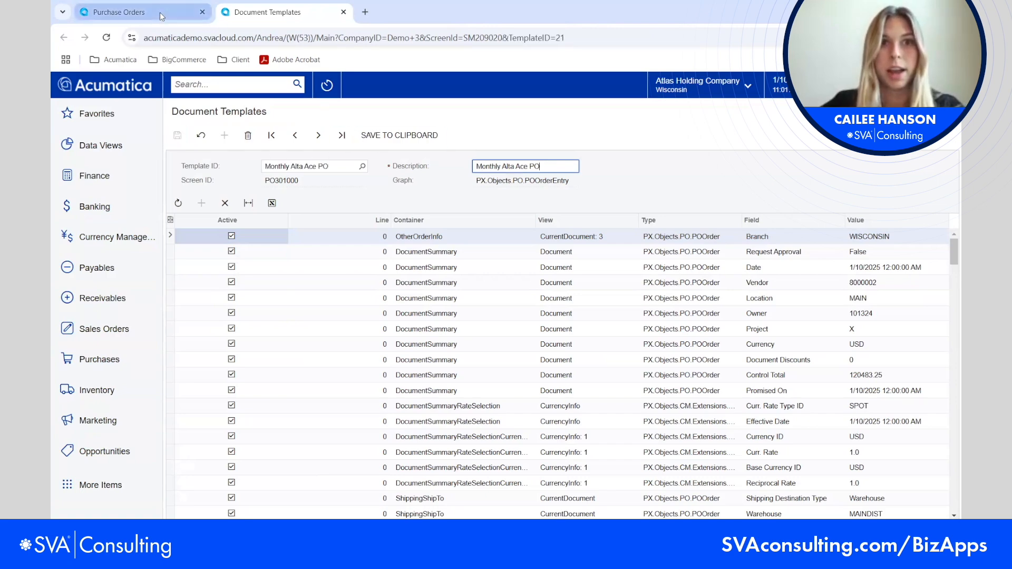
- Start a new purchase order and paste the contents of the Monthly Alta Ace PO template into it
{"action": "left_click", "coordinate": [159, 11]}
{"action": "left_click", "coordinate": [272, 135]}
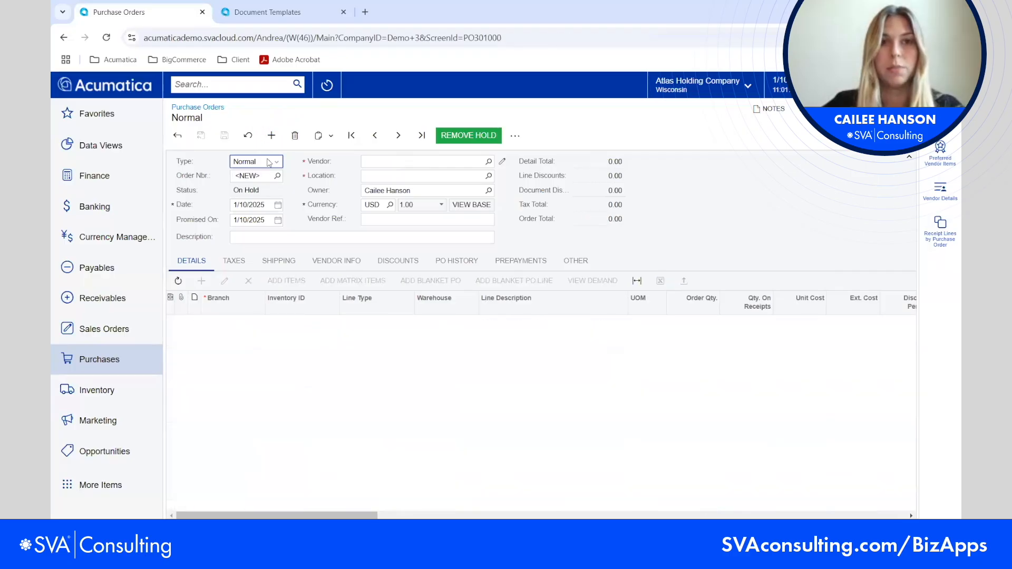
{"action": "left_click", "coordinate": [329, 136]}
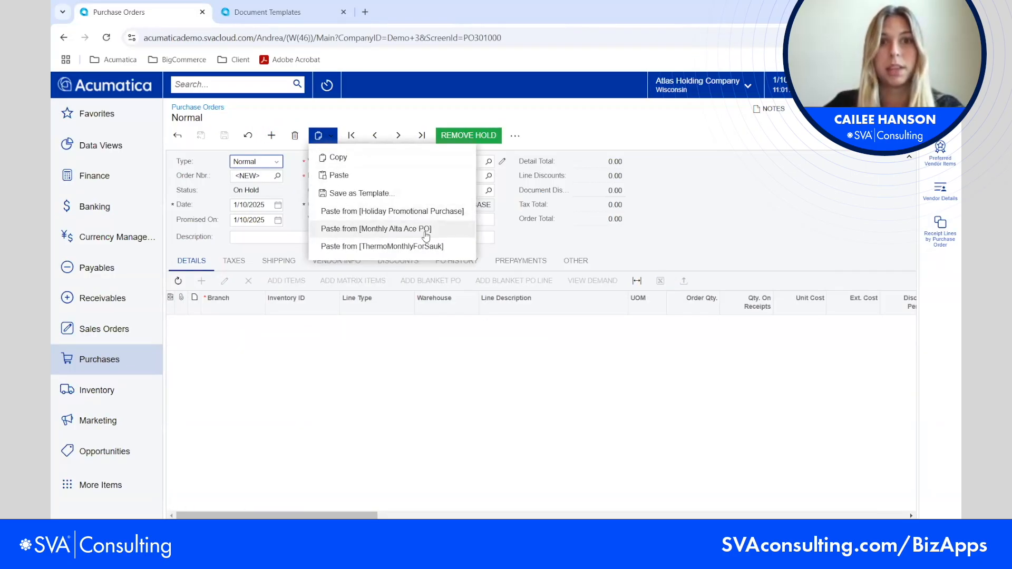
{"action": "left_click", "coordinate": [376, 230]}
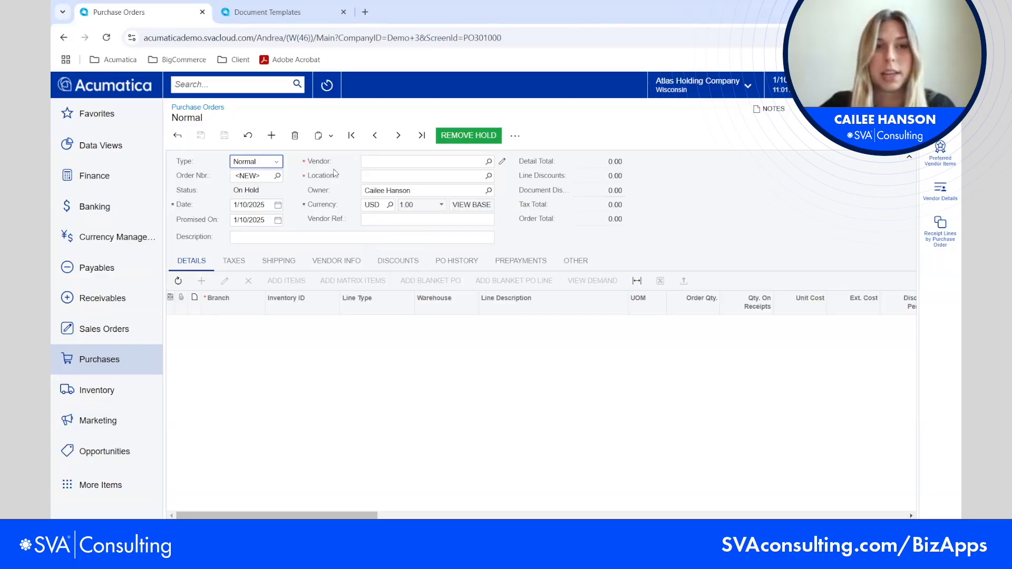
{"action": "left_click", "coordinate": [325, 136]}
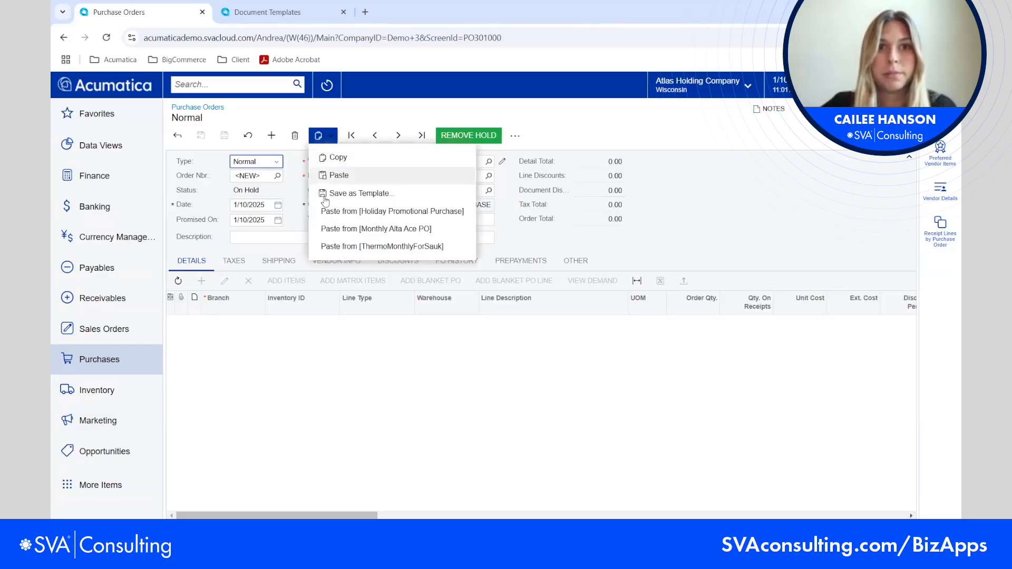
{"action": "left_click", "coordinate": [329, 229]}
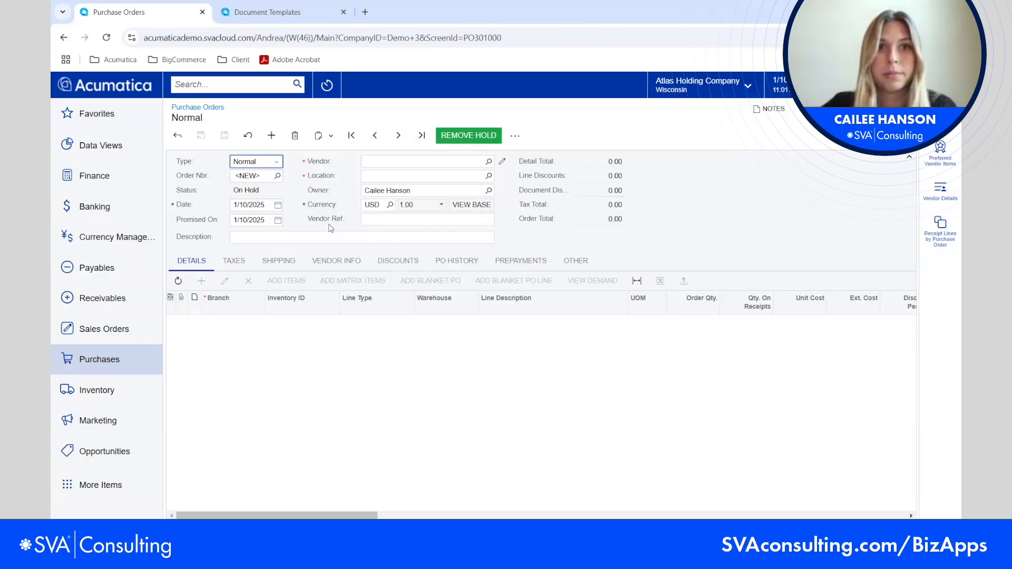
- Check the Monthly Alta Ace PO document template, return to the blank purchase order and try to paste from that template
{"action": "left_click", "coordinate": [314, 19]}
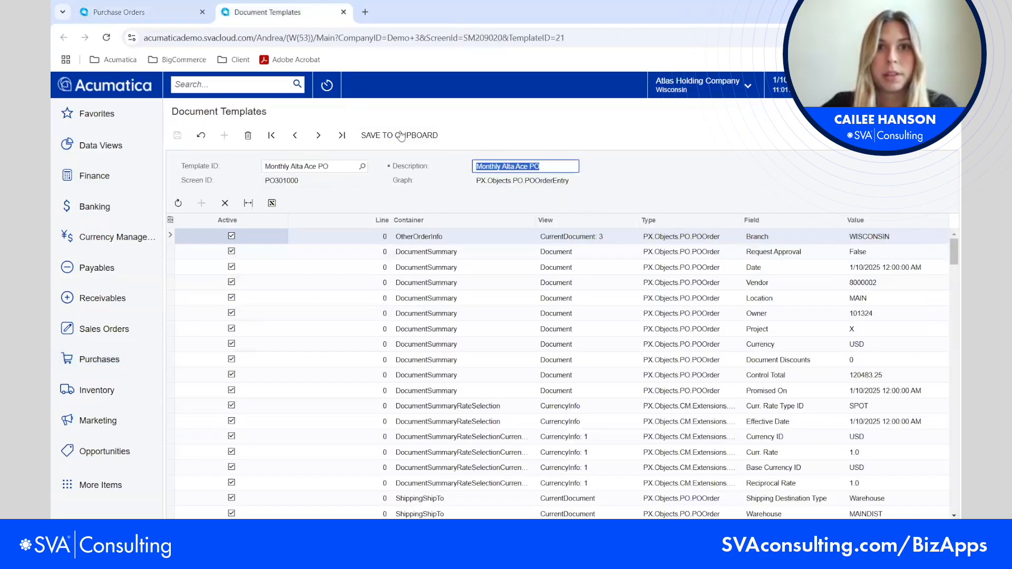
{"action": "left_click", "coordinate": [140, 16]}
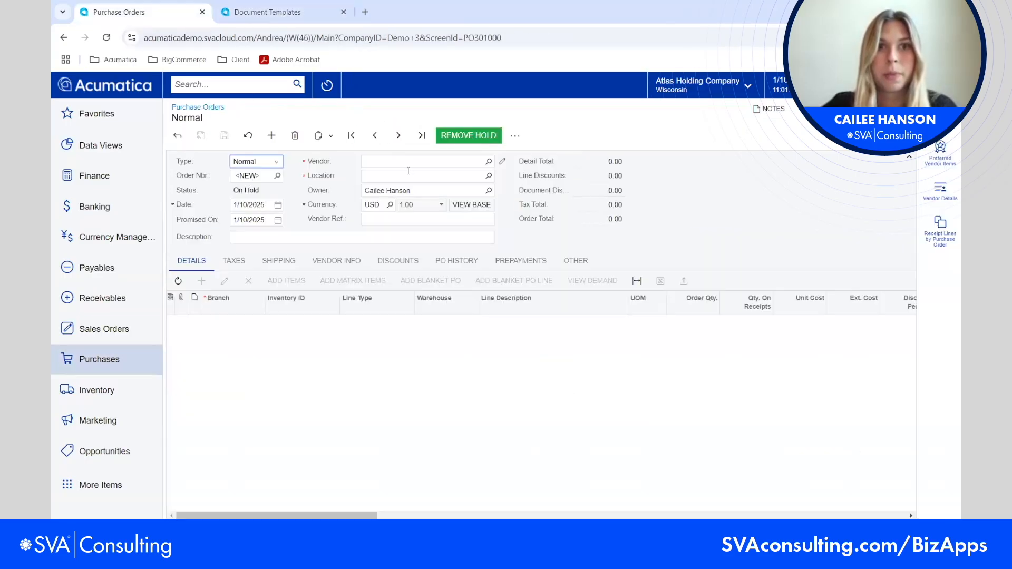
{"action": "left_click", "coordinate": [332, 137]}
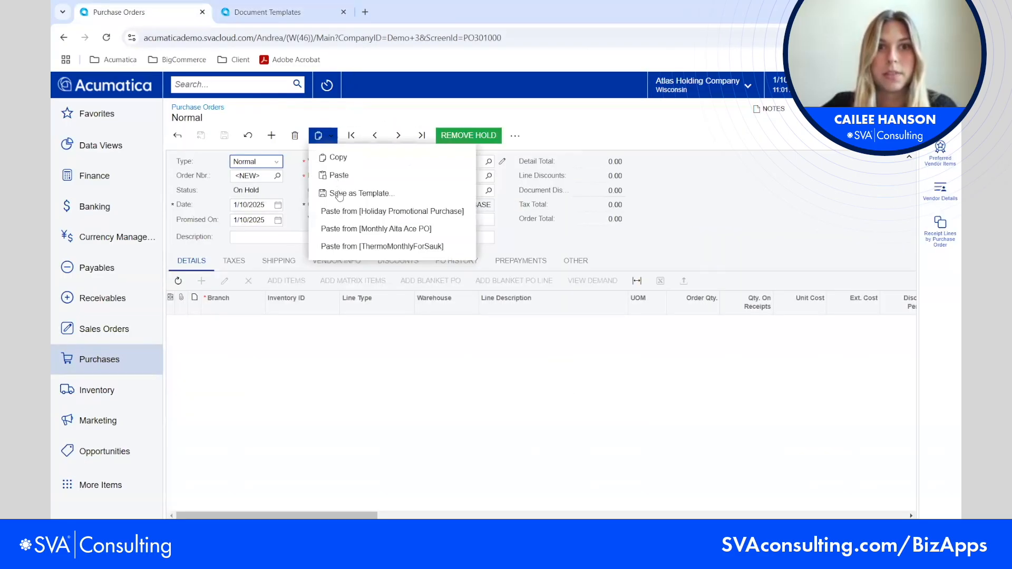
{"action": "left_click", "coordinate": [352, 231]}
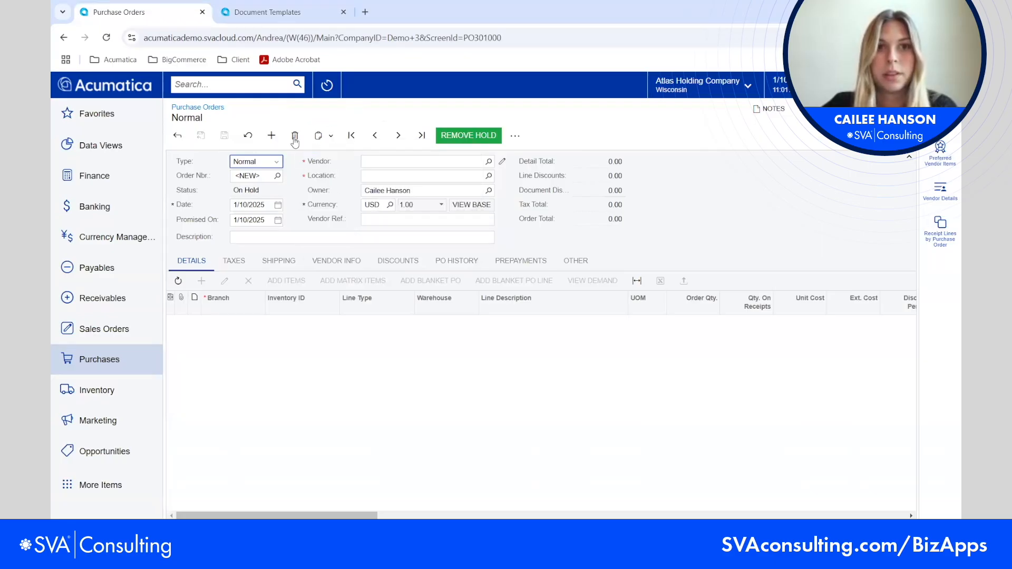
- Reload the blank purchase order page and fill the order from the Monthly Alta Ace PO template
{"action": "left_click", "coordinate": [105, 38]}
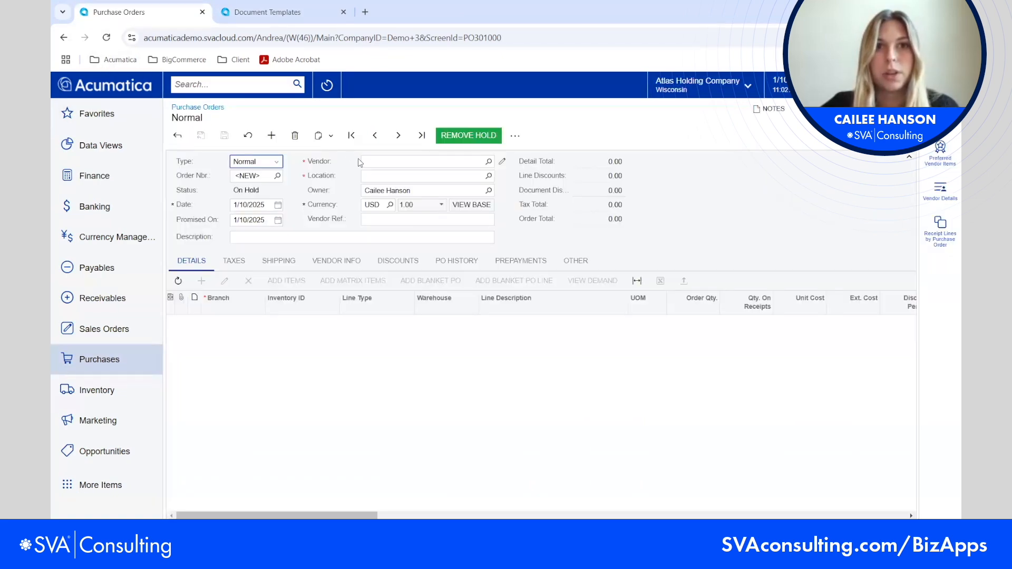
{"action": "left_click", "coordinate": [327, 135]}
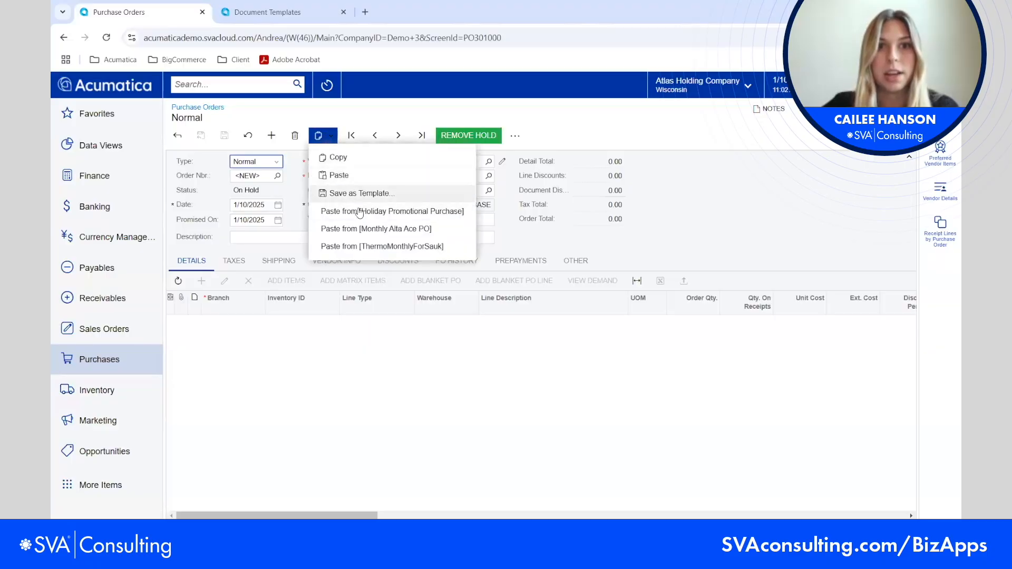
{"action": "left_click", "coordinate": [402, 228]}
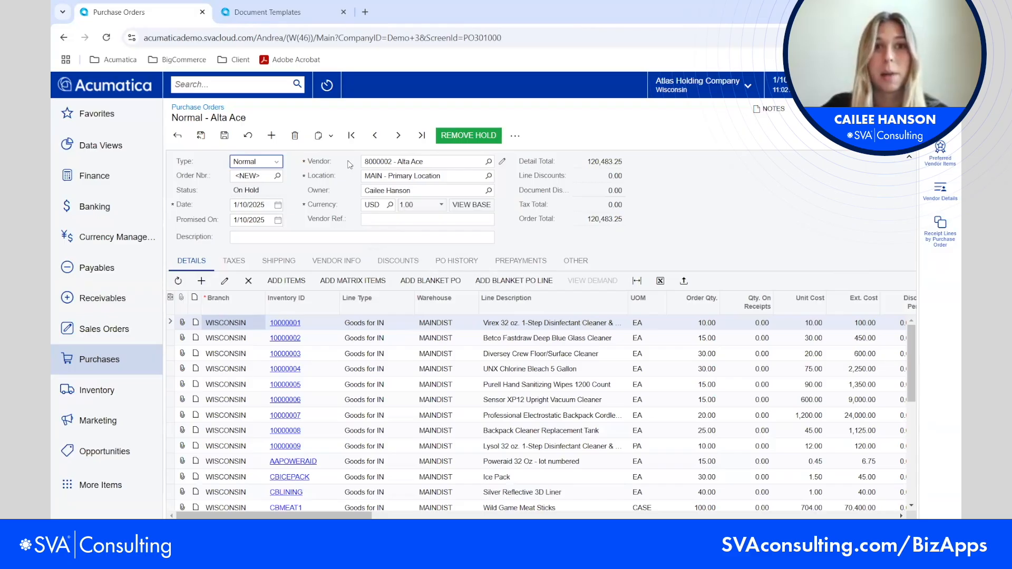
- Set the order quantities to 35 for UNX Chlorine Bleach and 20 for the Sensor XP12 vacuum cleaner, and save the order
{"action": "scroll", "coordinate": [537, 351], "scroll_direction": "down", "scroll_amount": 10}
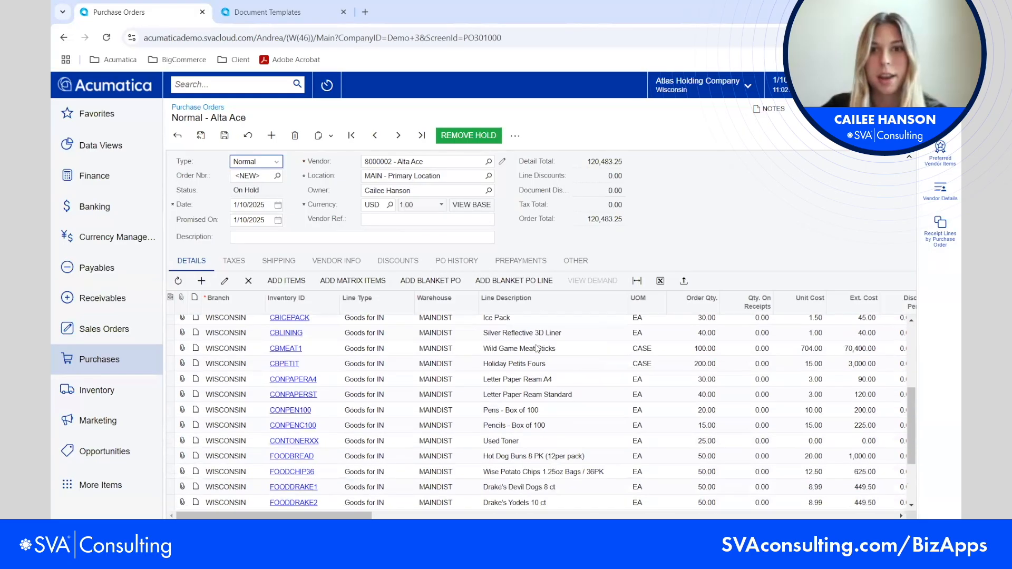
{"action": "scroll", "coordinate": [622, 409], "scroll_direction": "up", "scroll_amount": 10}
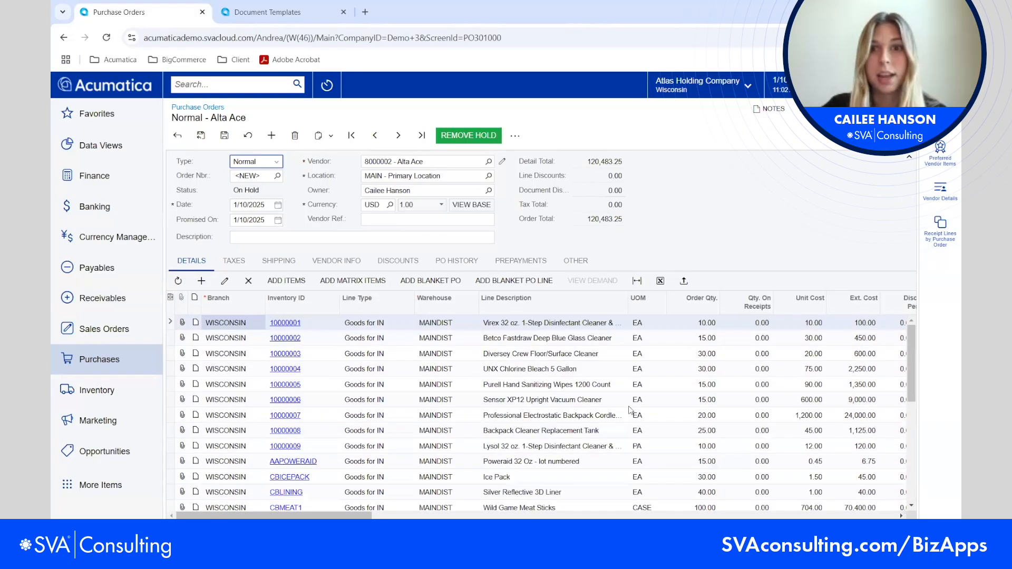
{"action": "left_click", "coordinate": [710, 374]}
{"action": "left_click", "coordinate": [708, 371]}
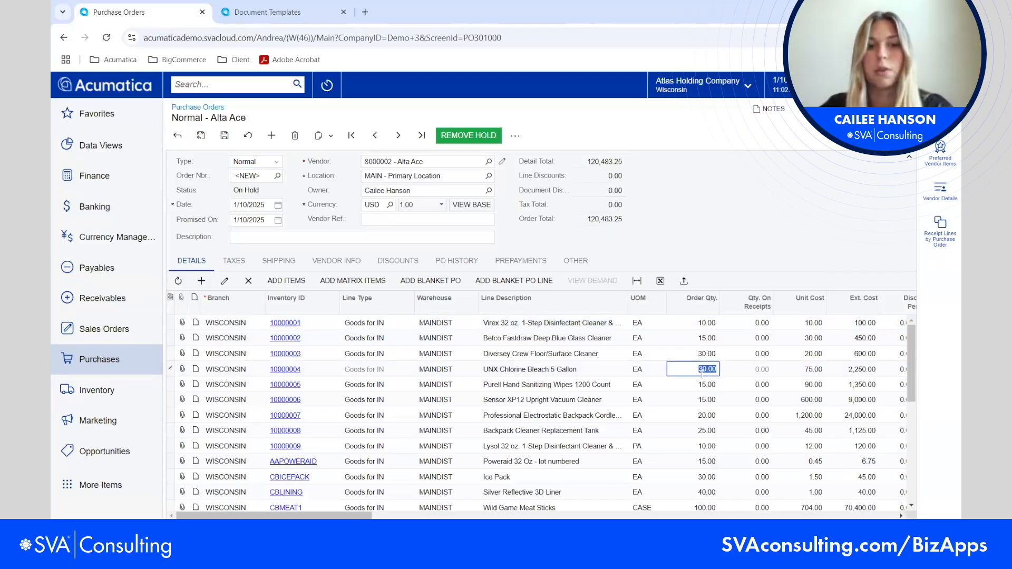
{"action": "type", "text": "35"}
{"action": "left_click", "coordinate": [701, 401]}
{"action": "type", "text": "20"}
{"action": "left_click", "coordinate": [706, 425]}
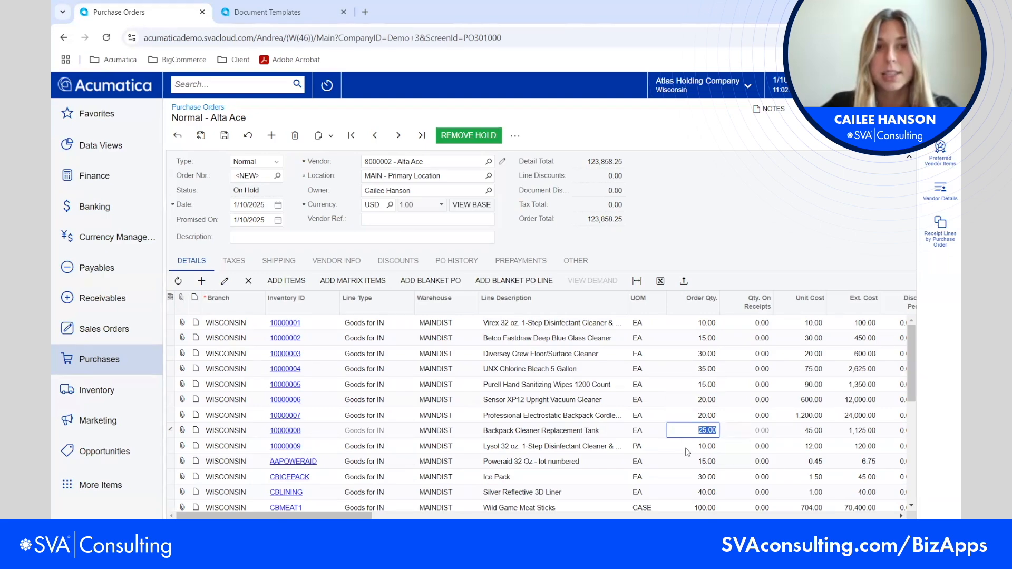
{"action": "left_click", "coordinate": [222, 138]}
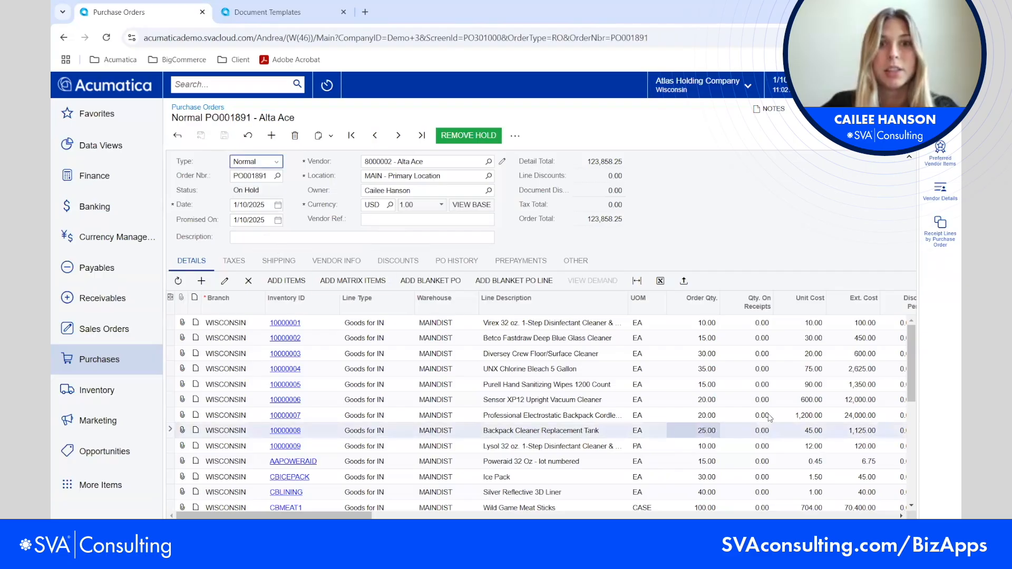